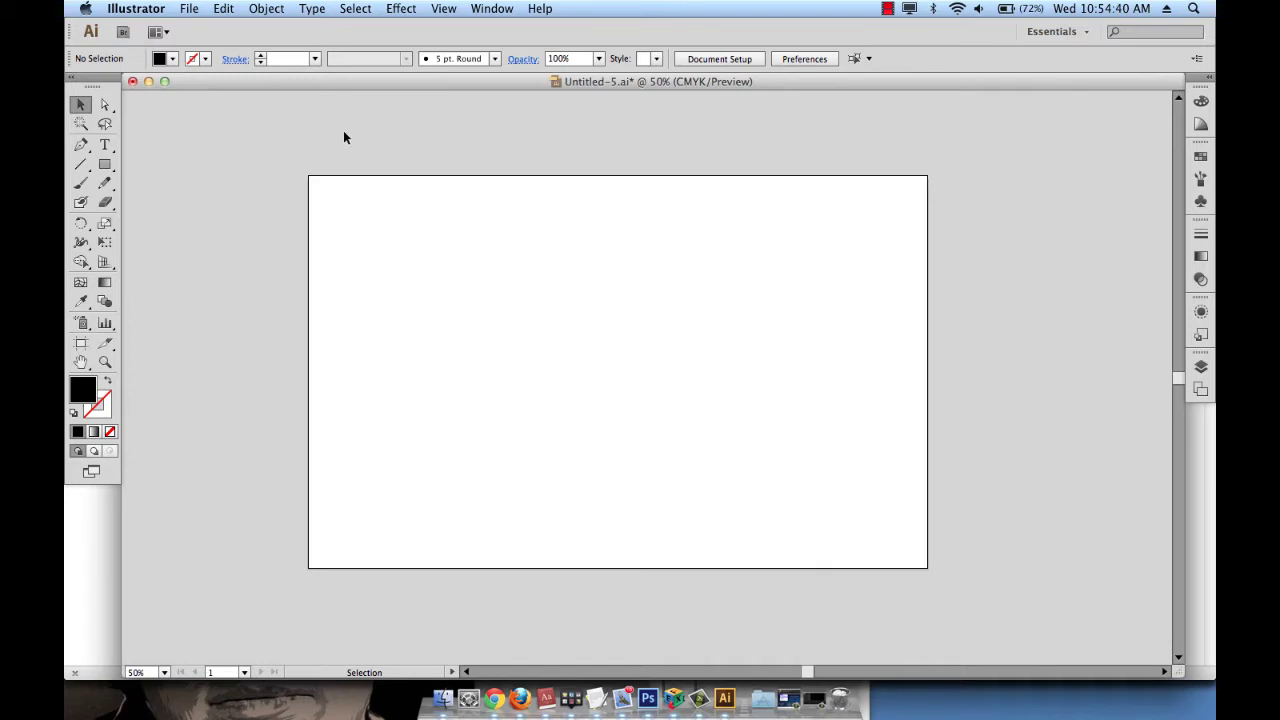
Step: Draw a black-filled rectangle in the middle of the artboard with the Rectangle tool
click(106, 165)
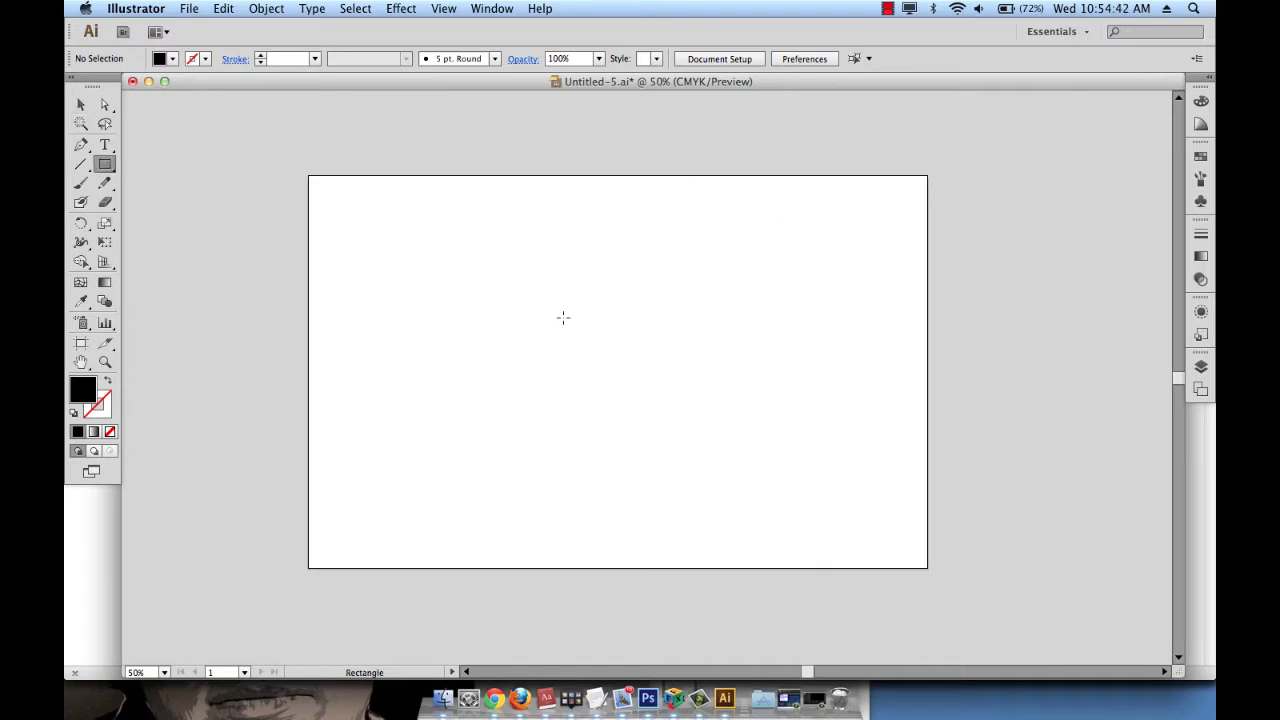
drag(476, 275, 755, 389)
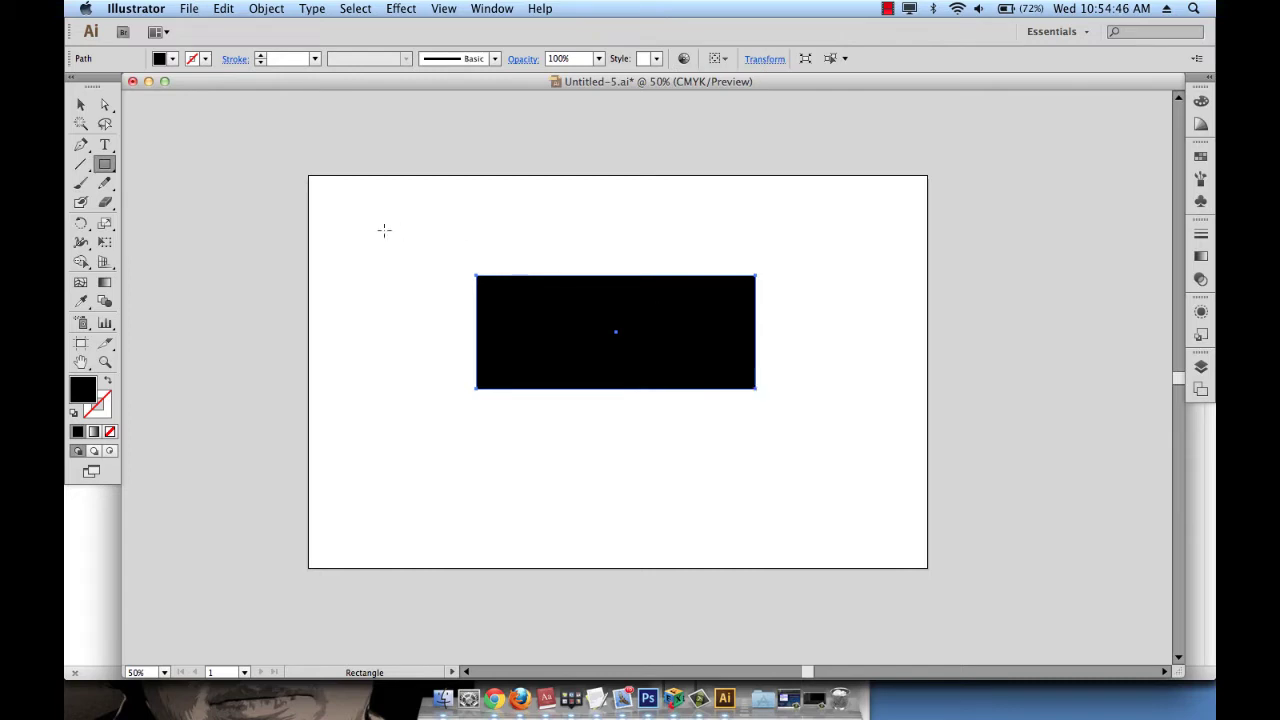
Step: Bring up the Gradient panel from the dock and tear its tab off as a floating panel
click(492, 8)
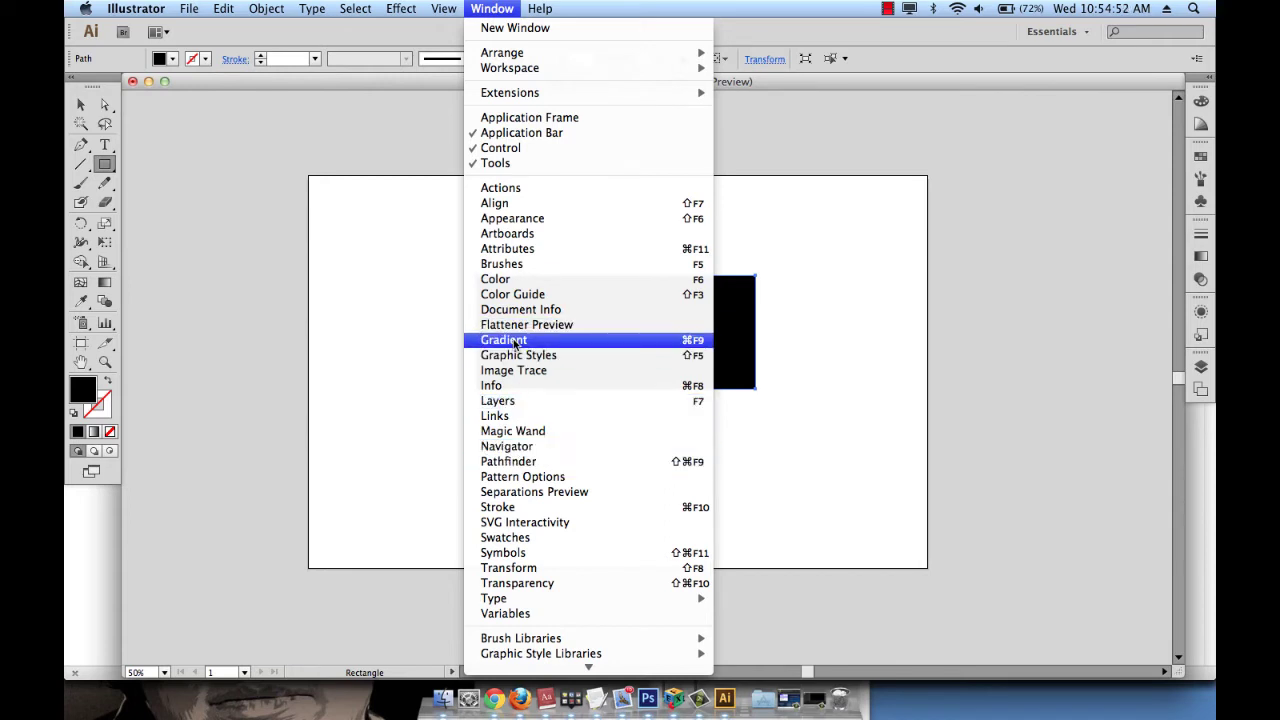
click(746, 314)
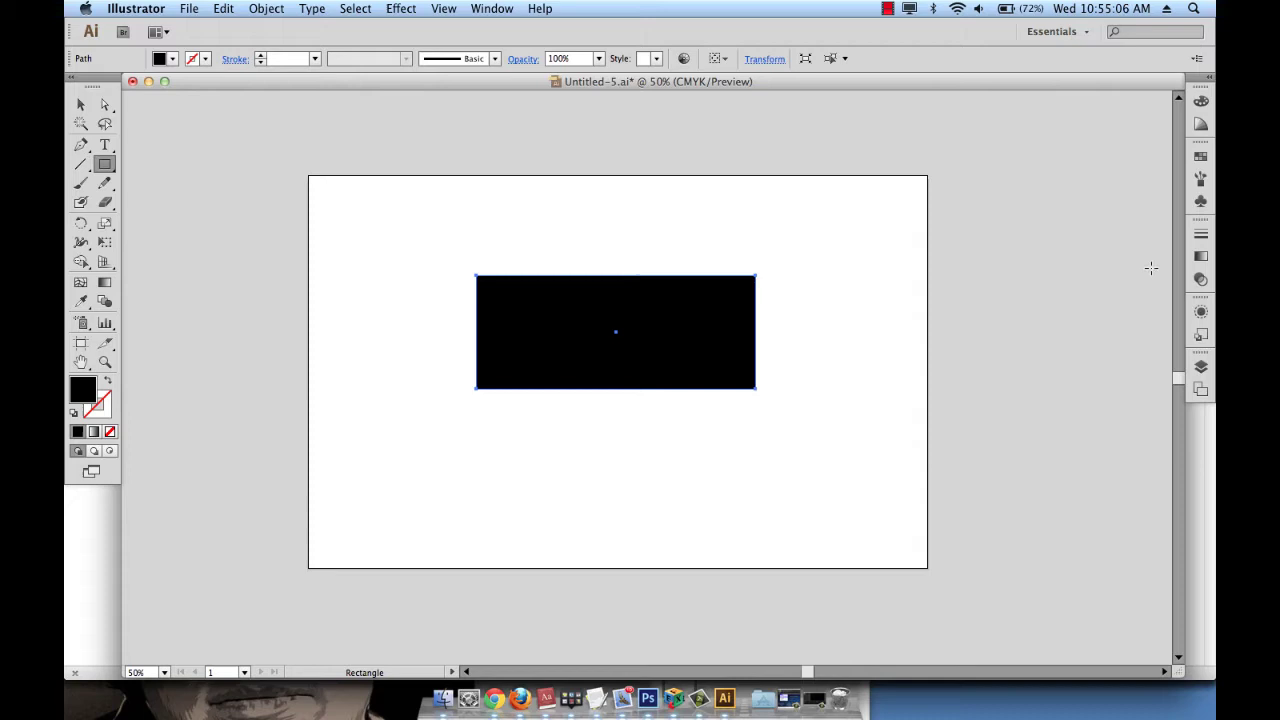
click(1201, 258)
click(1201, 258)
click(1204, 259)
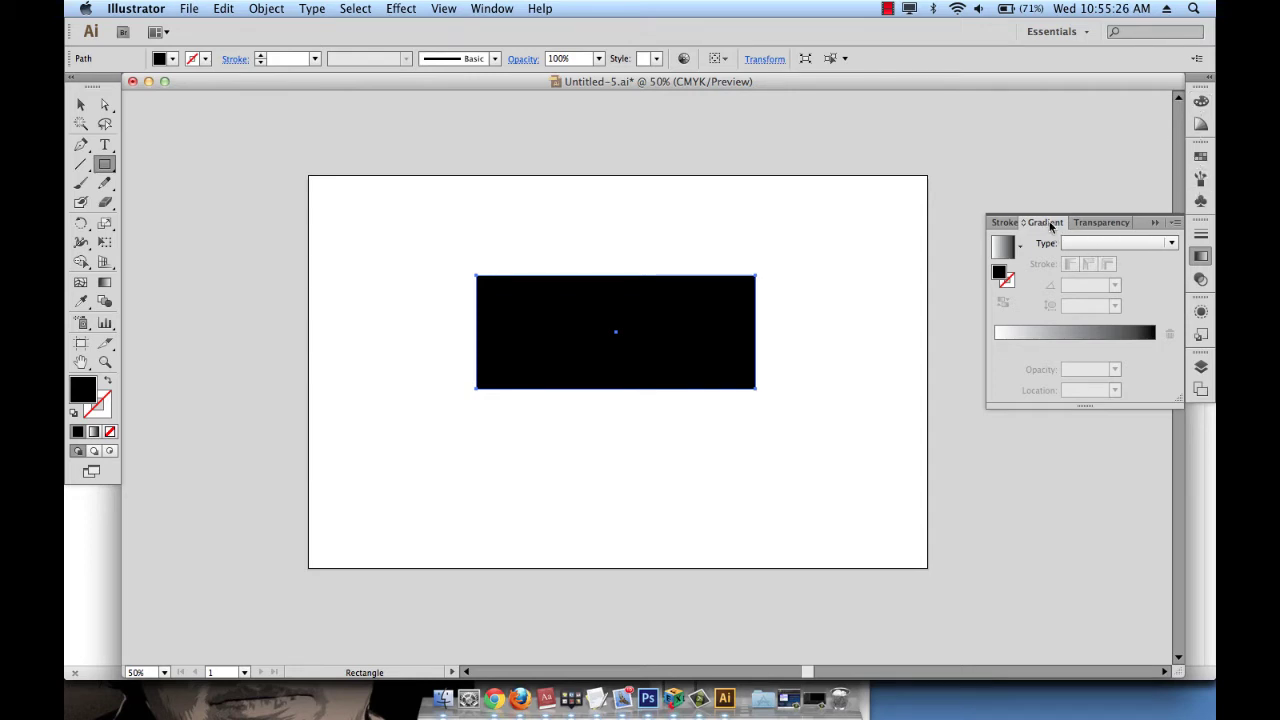
drag(1046, 222, 1014, 495)
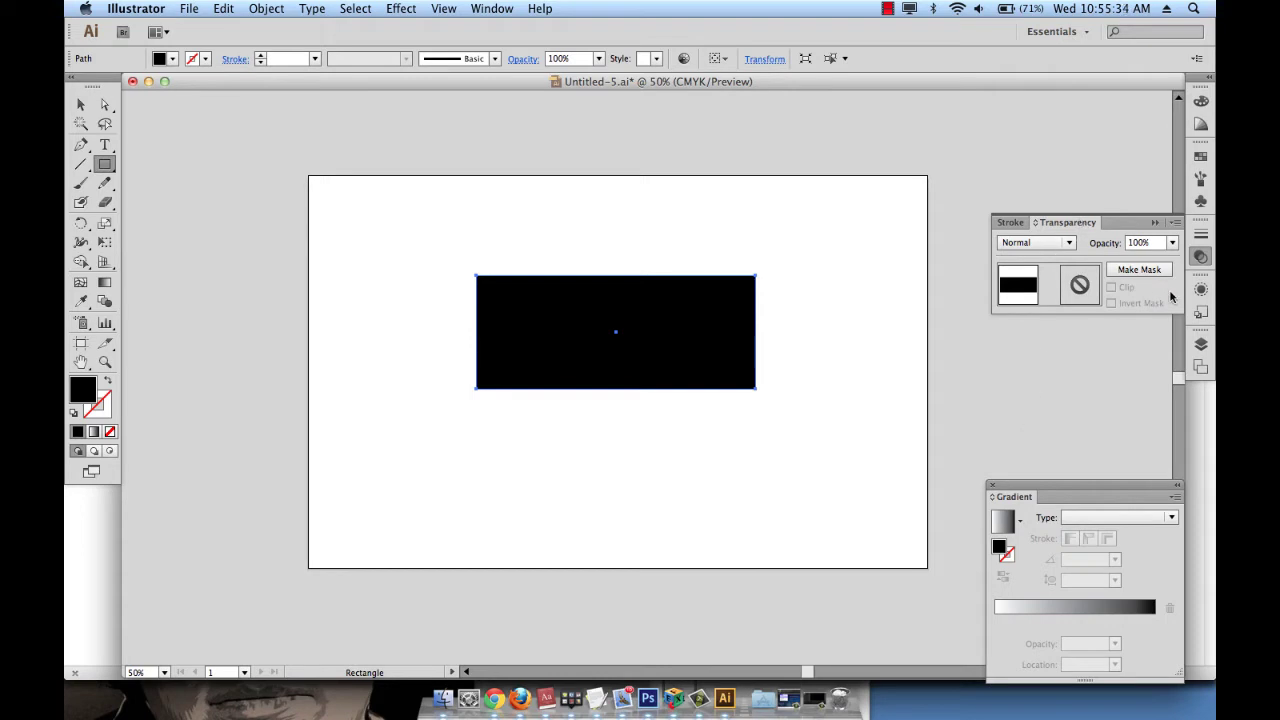
Step: Reset the workspace with Window > Workspace > Reset Essentials
click(489, 8)
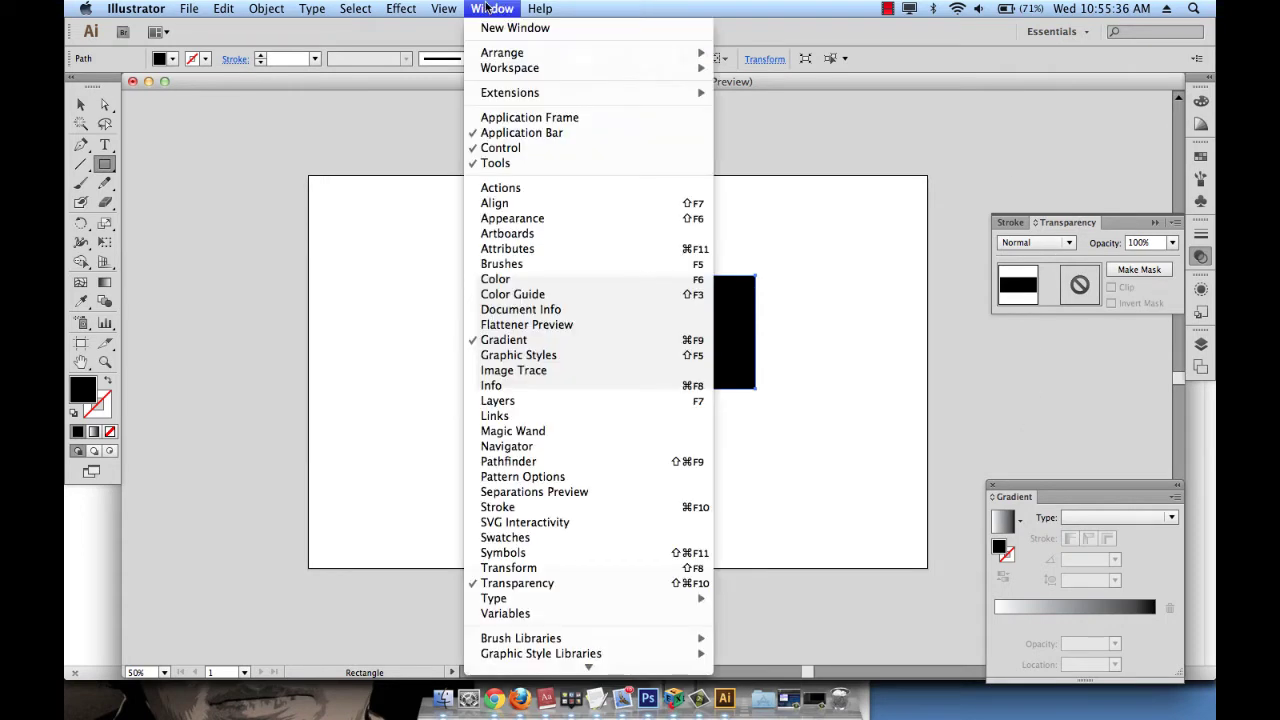
mouse_move(505, 70)
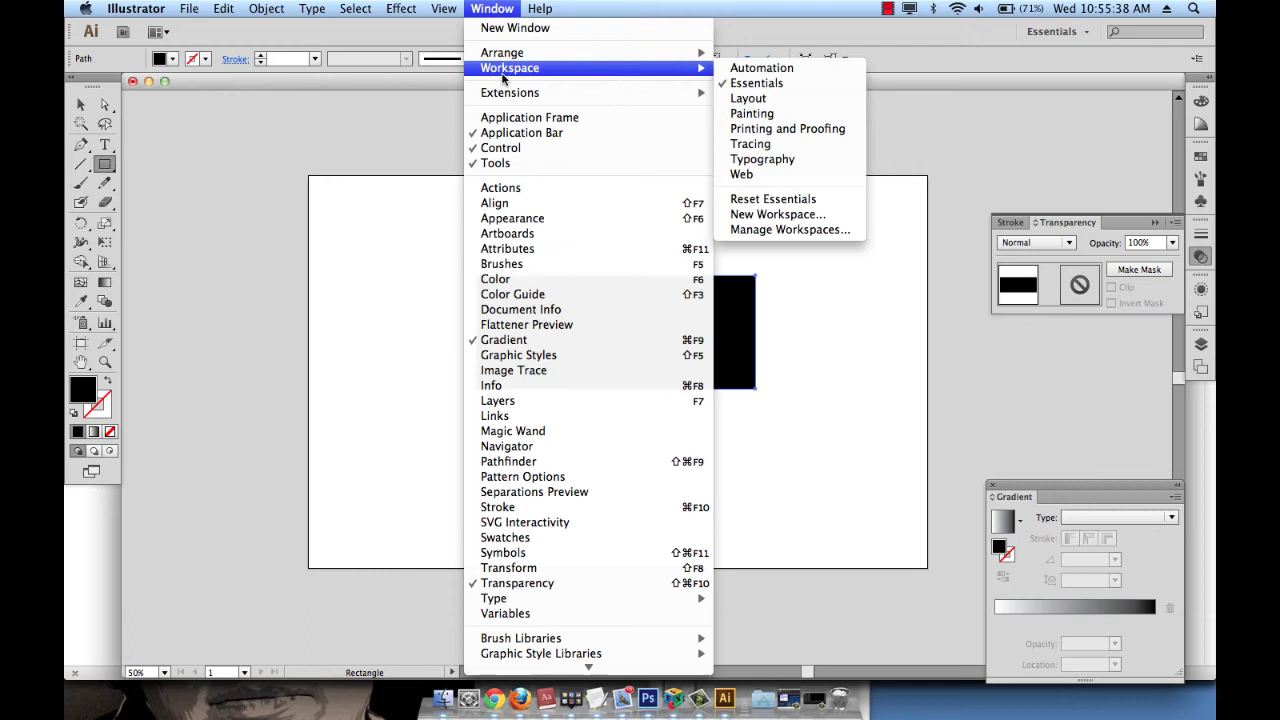
click(771, 201)
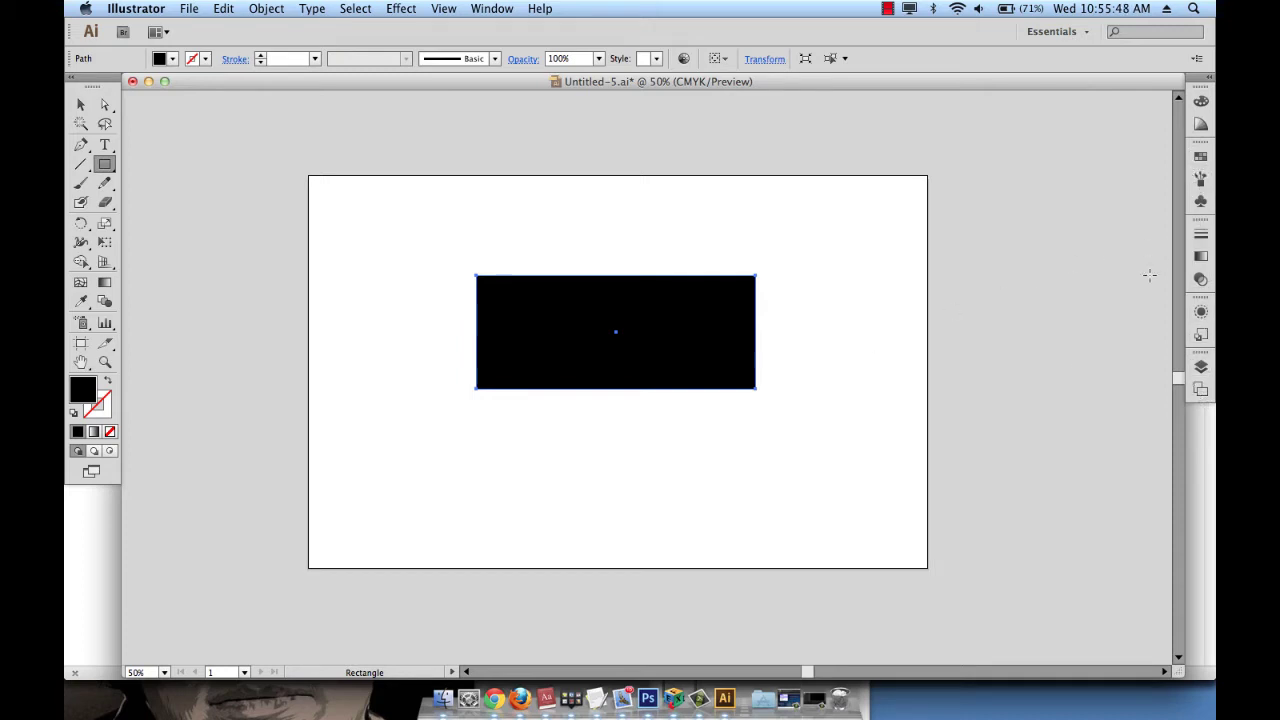
Step: Fill the rectangle with the default linear white-to-black gradient from the Gradient panel
click(1201, 258)
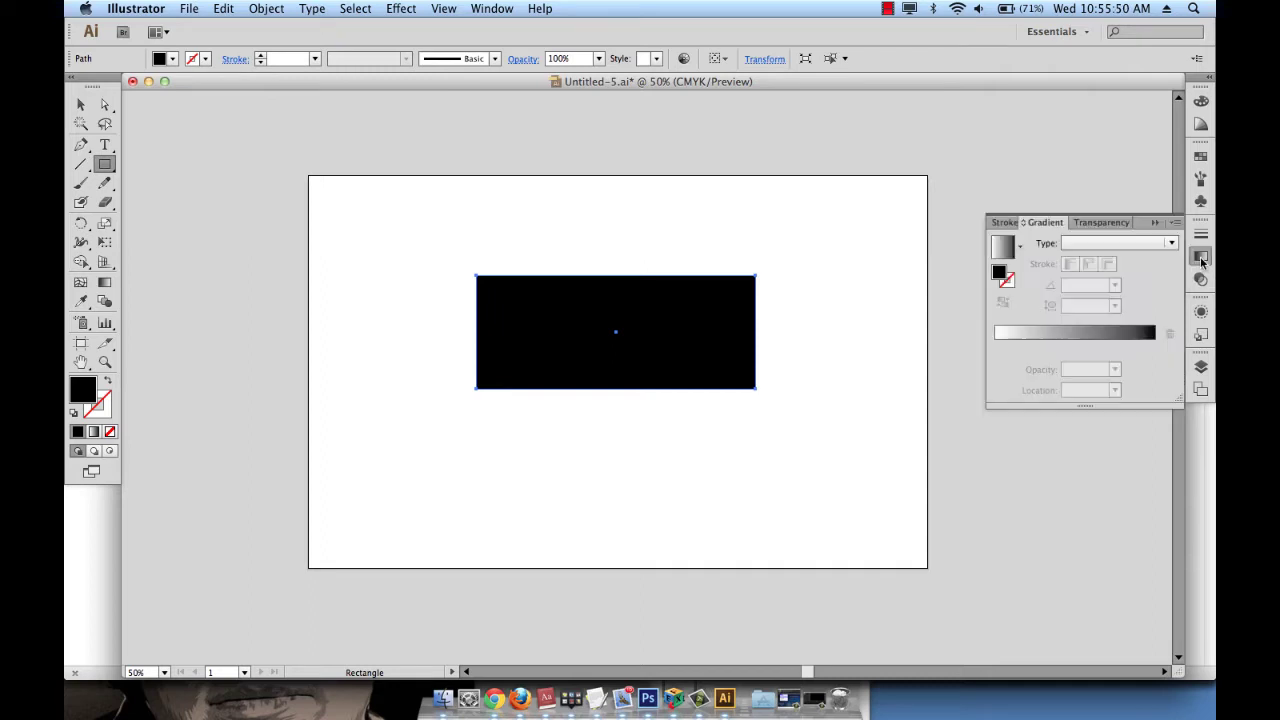
click(1004, 248)
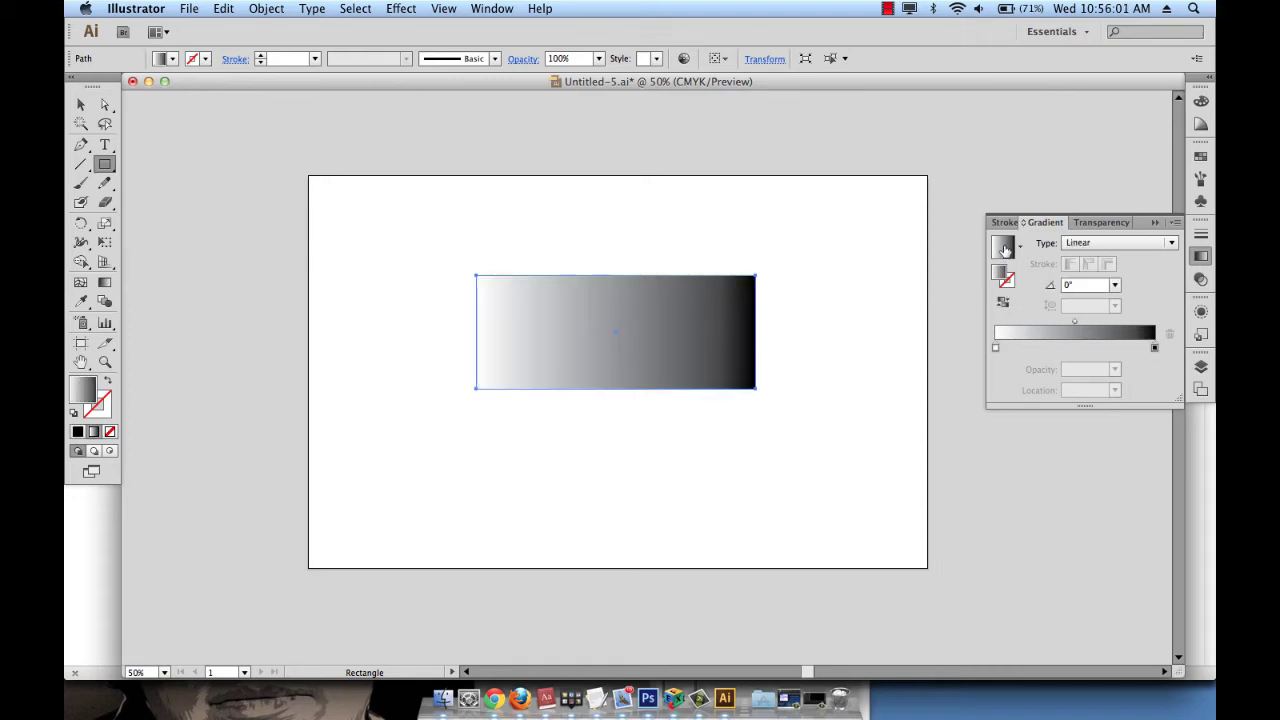
click(1091, 246)
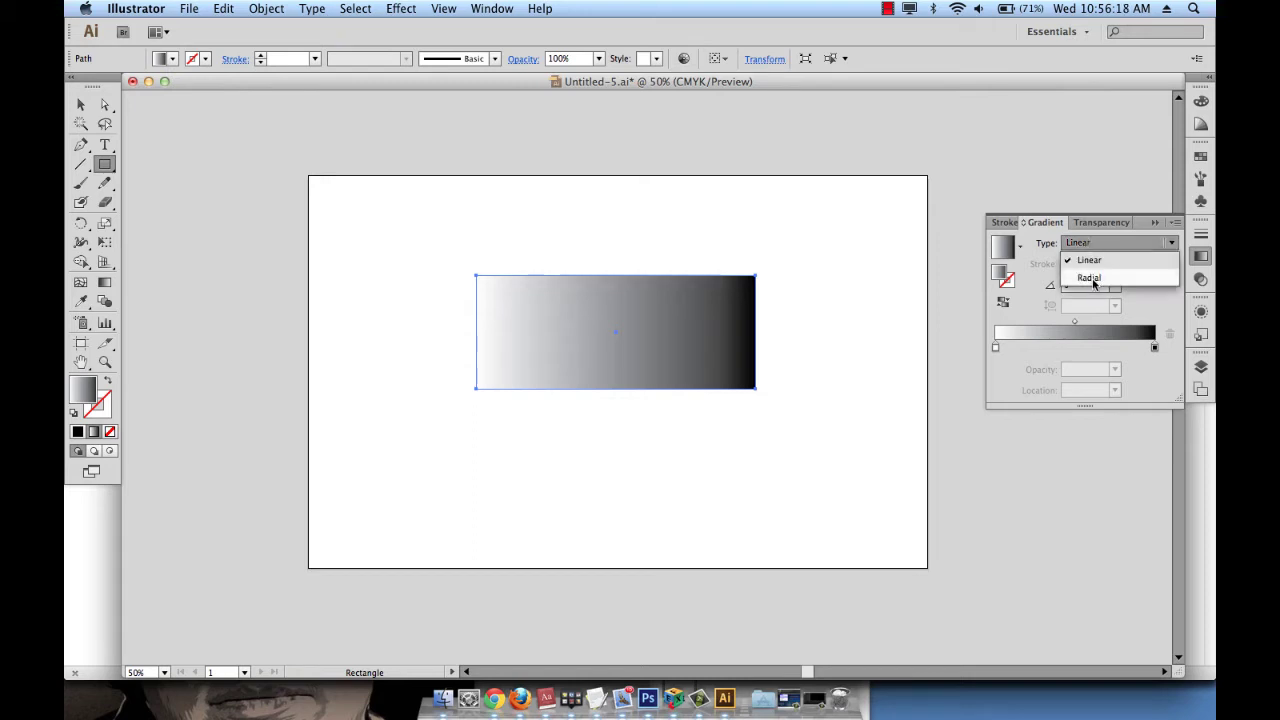
click(1090, 278)
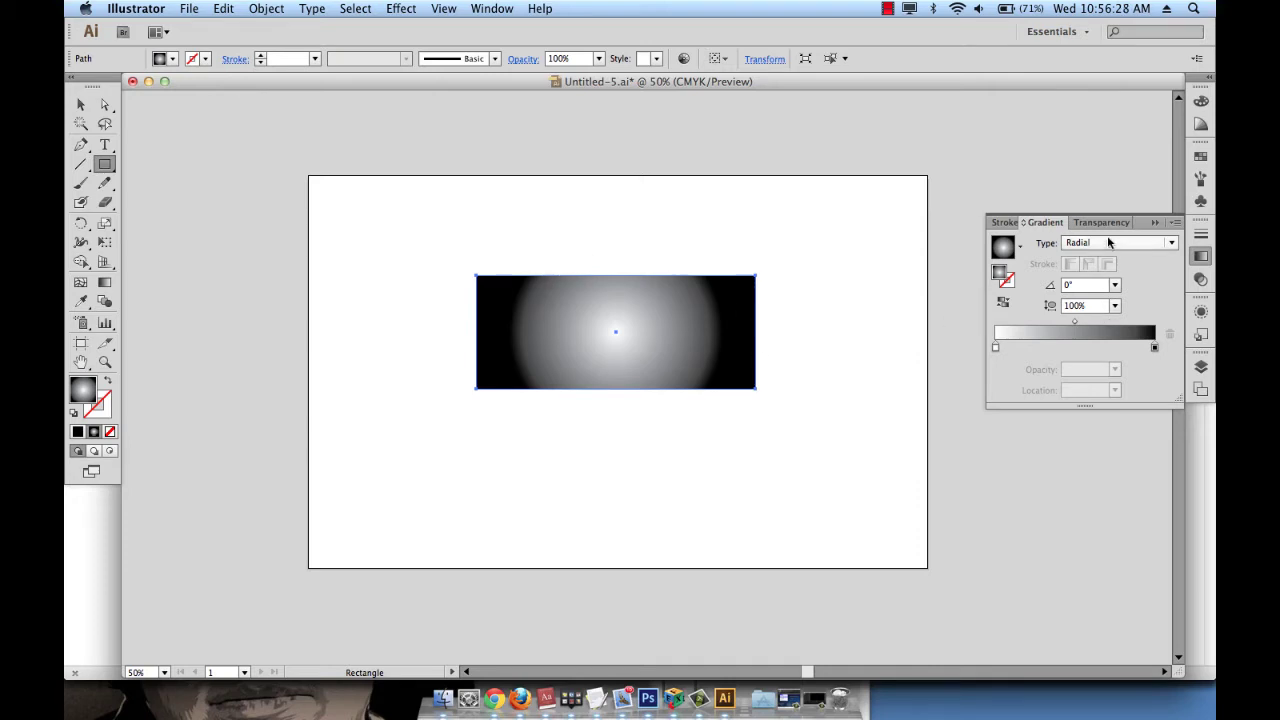
click(1107, 242)
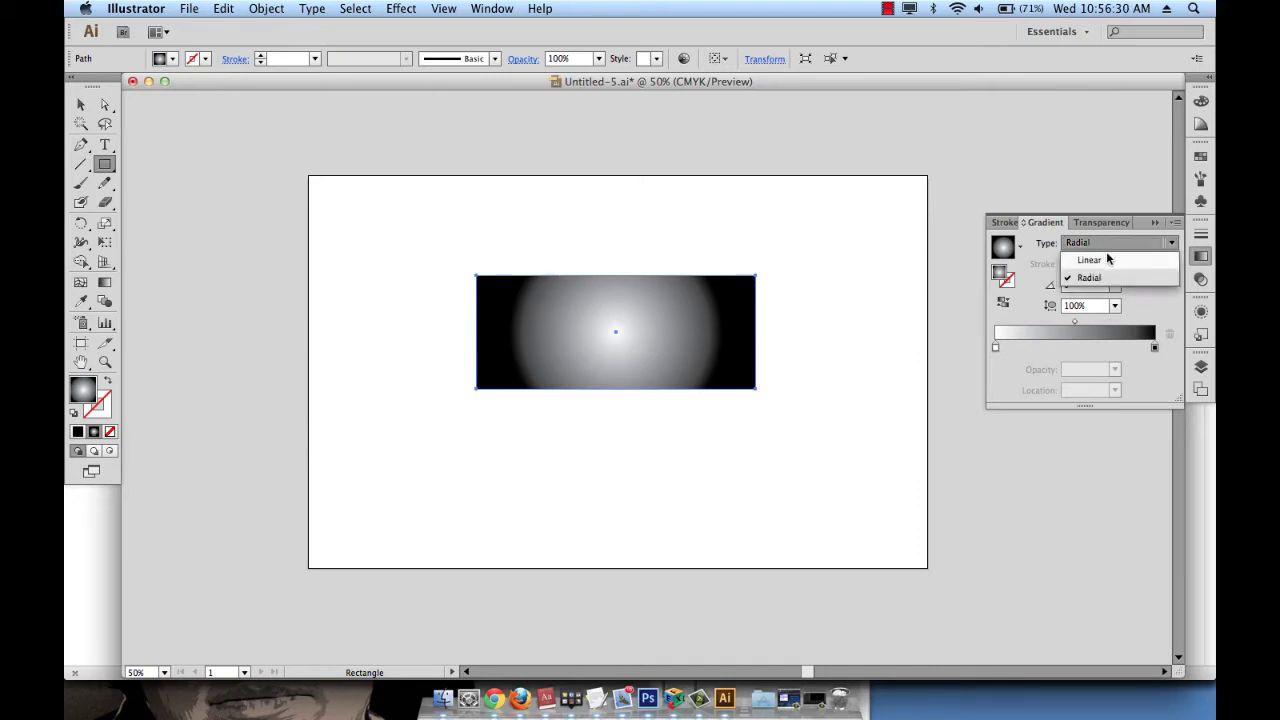
click(1107, 258)
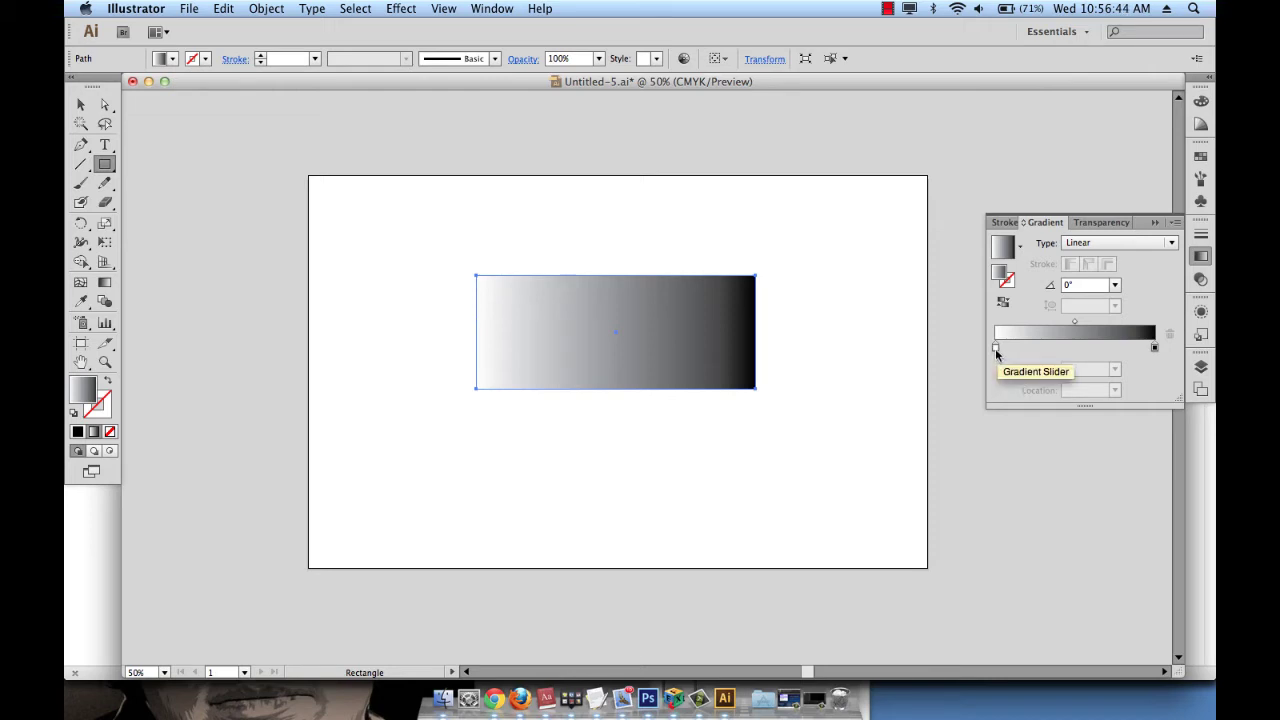
Step: Slide the white gradient stop to 41.07%, back to 29.06%, then select the midpoint
drag(995, 348, 1062, 356)
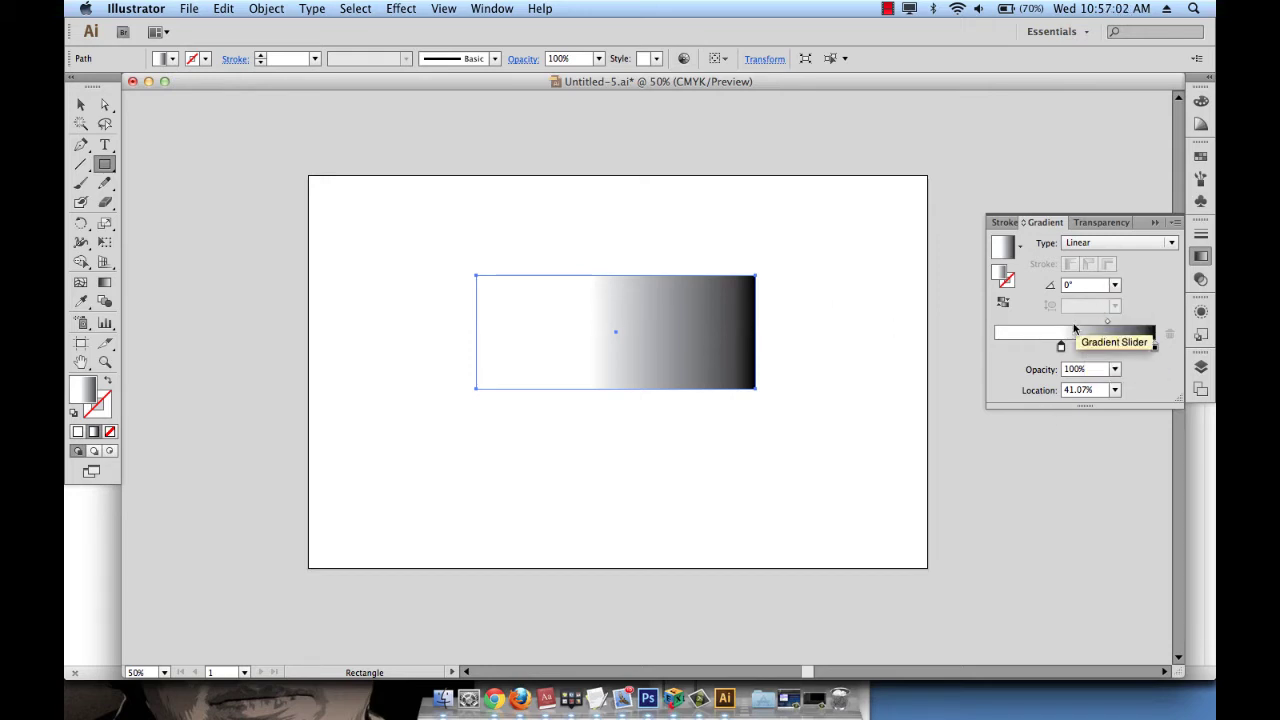
drag(1061, 346, 1042, 349)
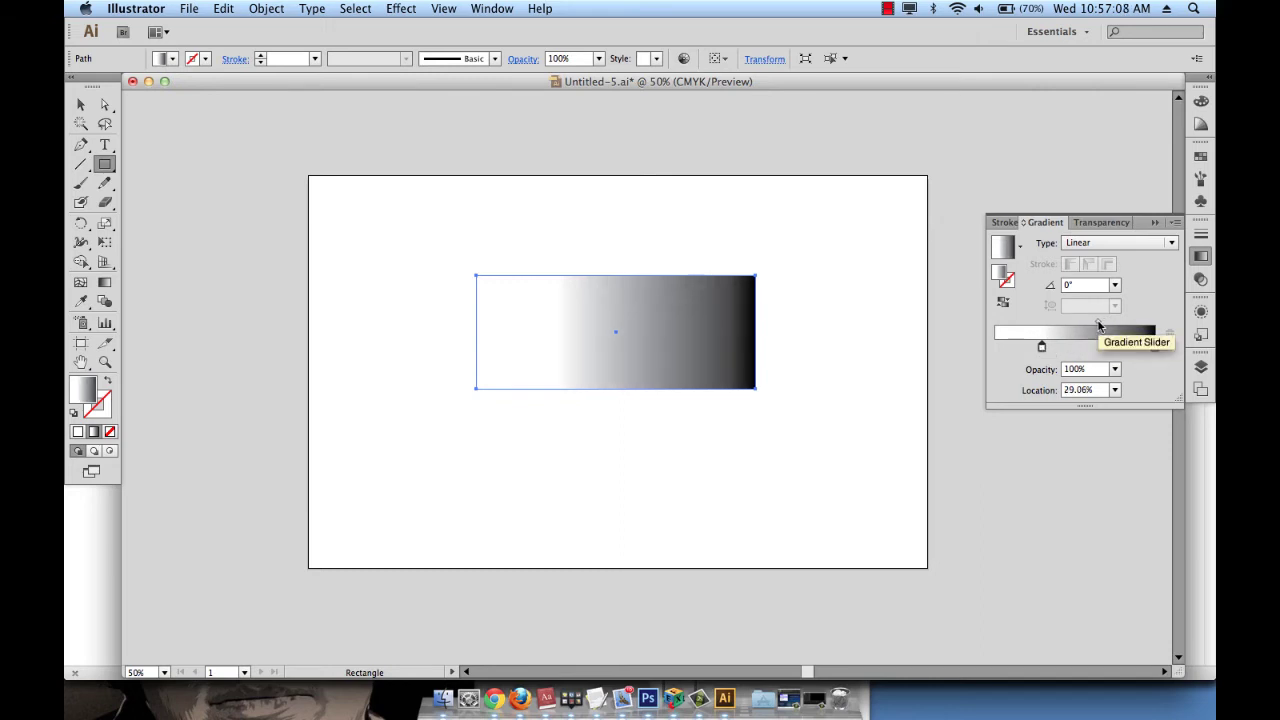
click(1098, 326)
Step: Try gradient midpoint positions up to 81.64%, return it to 50%, and move the white stop to 0%
drag(1101, 325, 1073, 325)
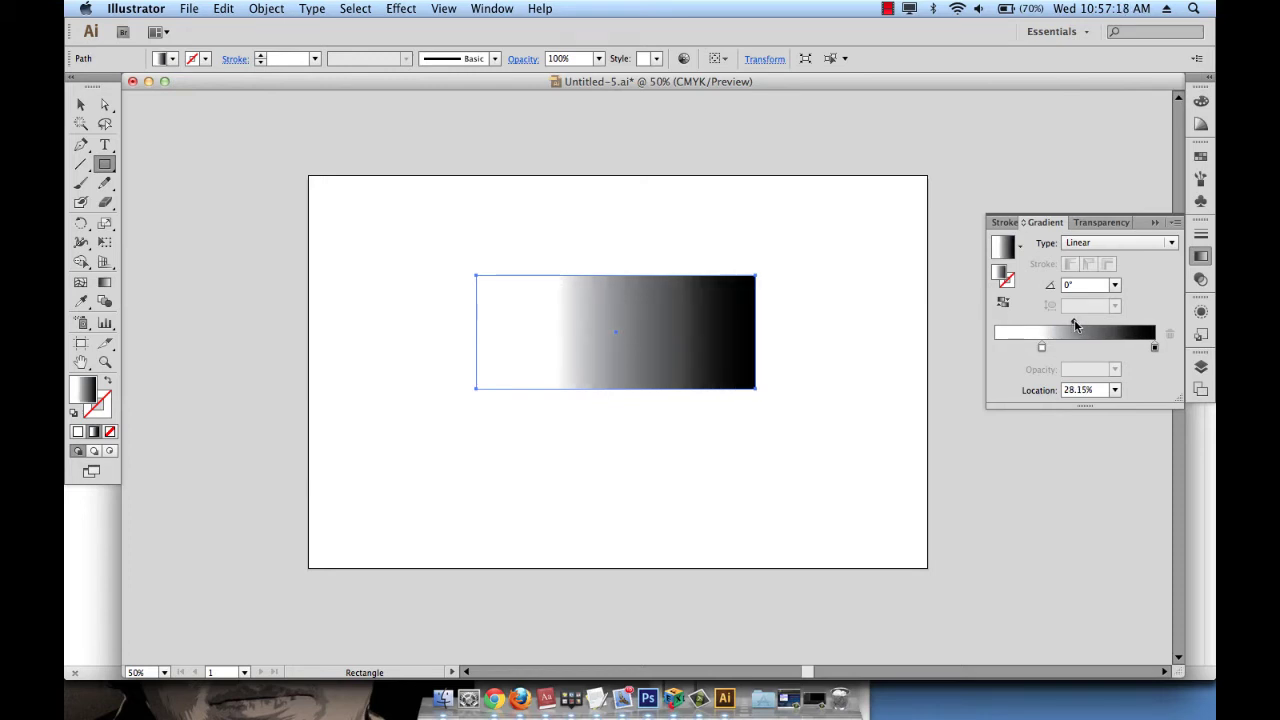
drag(1075, 325, 1125, 322)
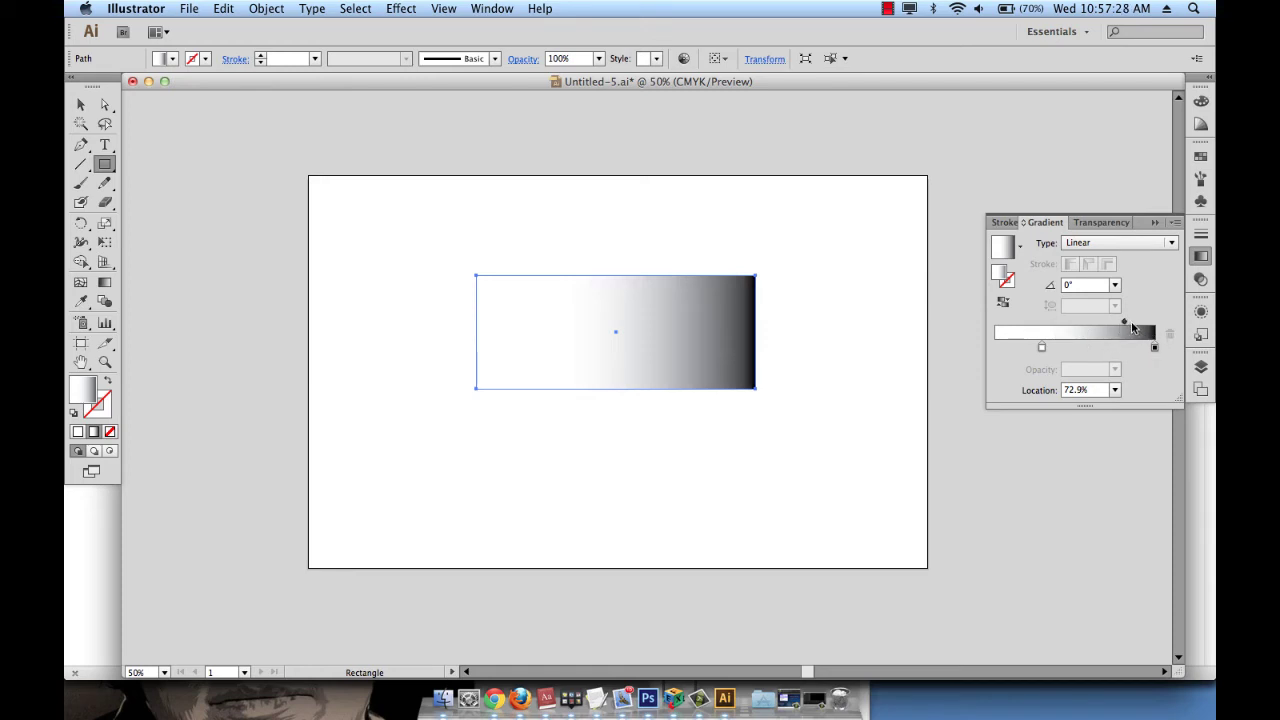
drag(1124, 322, 1135, 324)
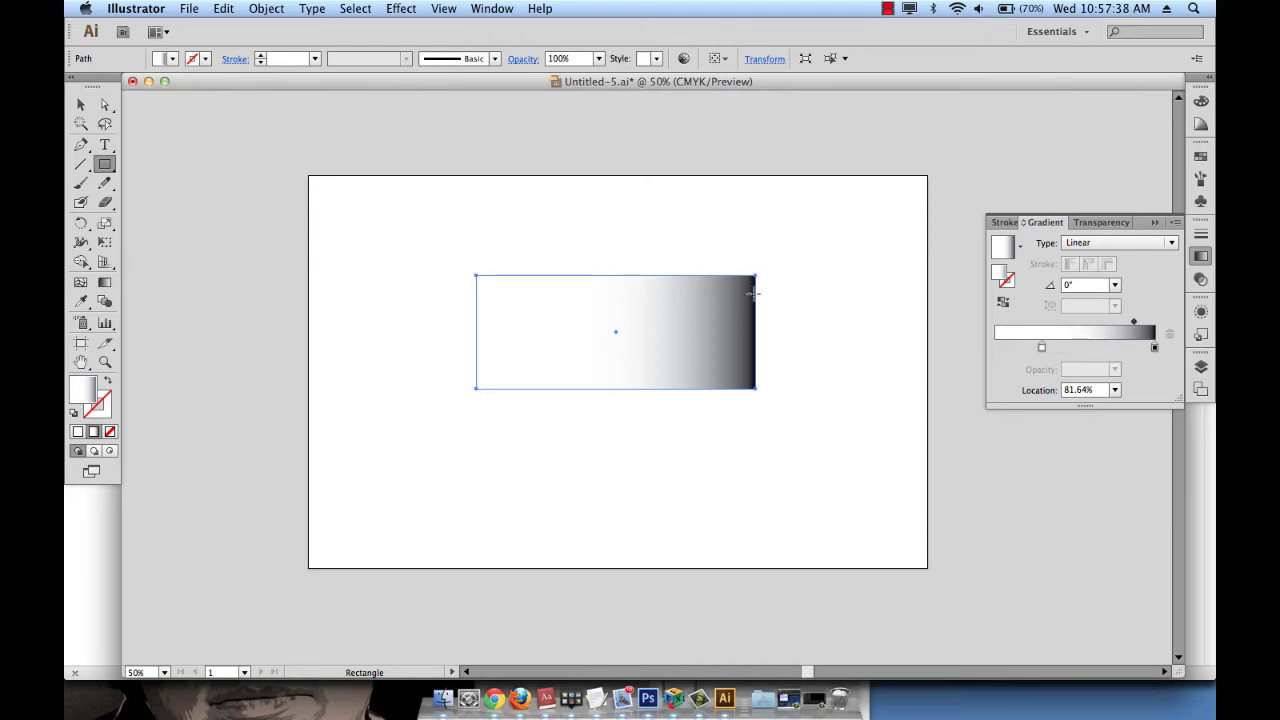
drag(1134, 321, 1099, 323)
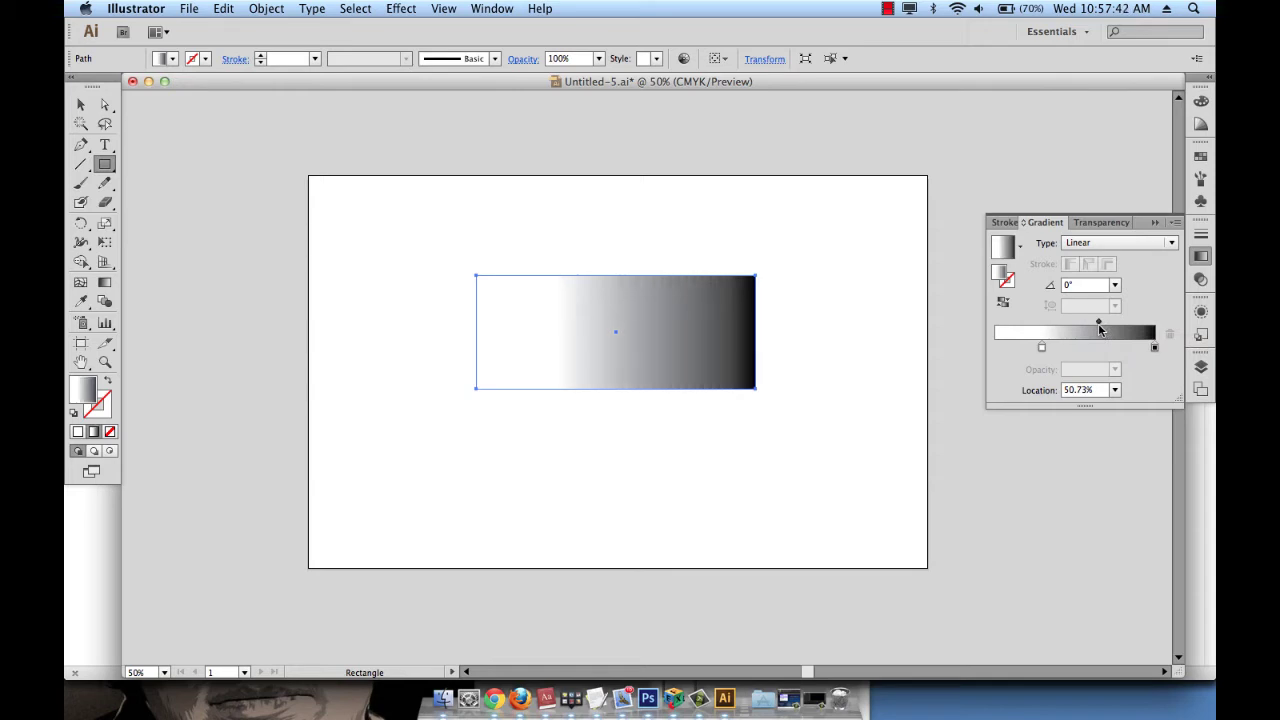
drag(1042, 347, 980, 349)
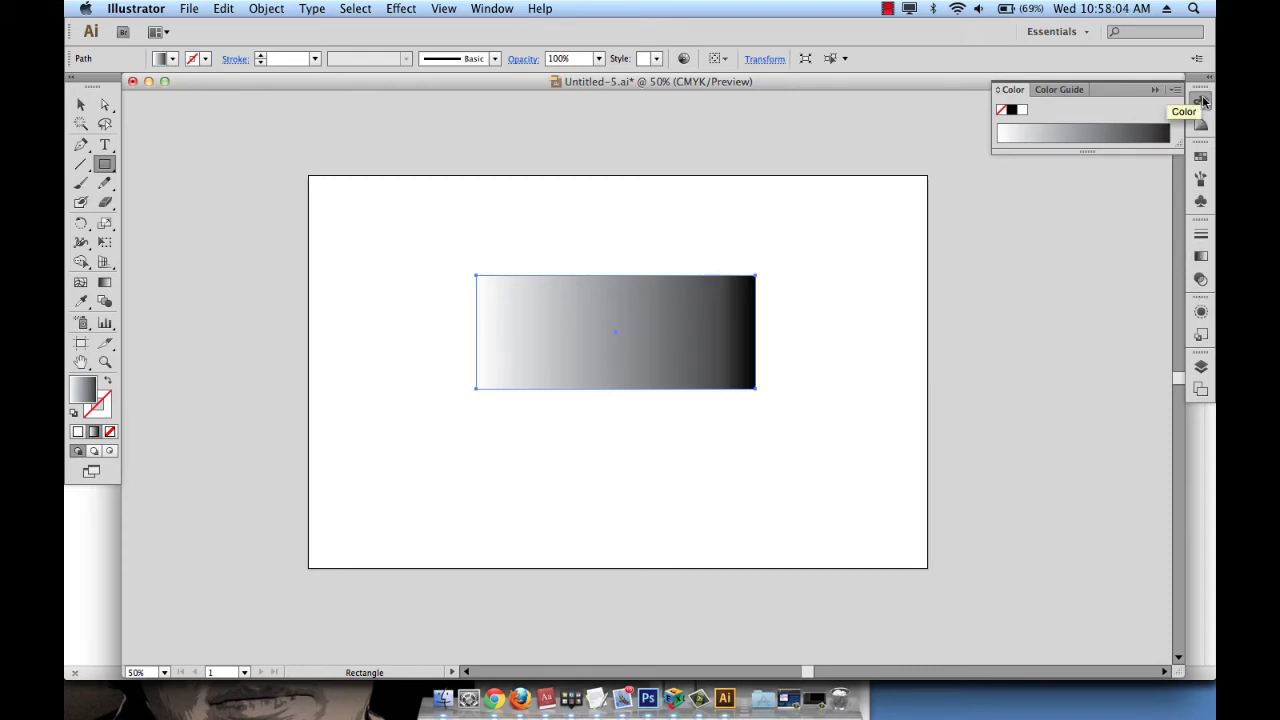
Step: Detach the Color panel from the dock into its own floating panel
click(1201, 258)
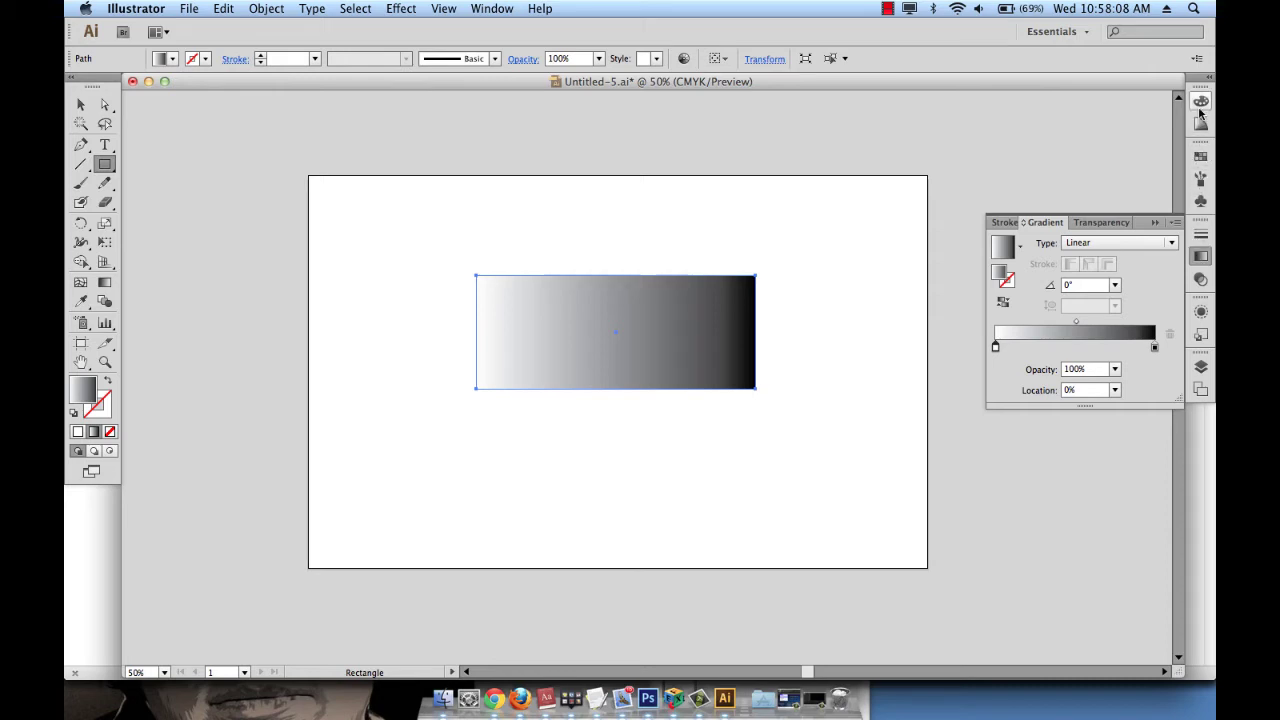
click(1201, 101)
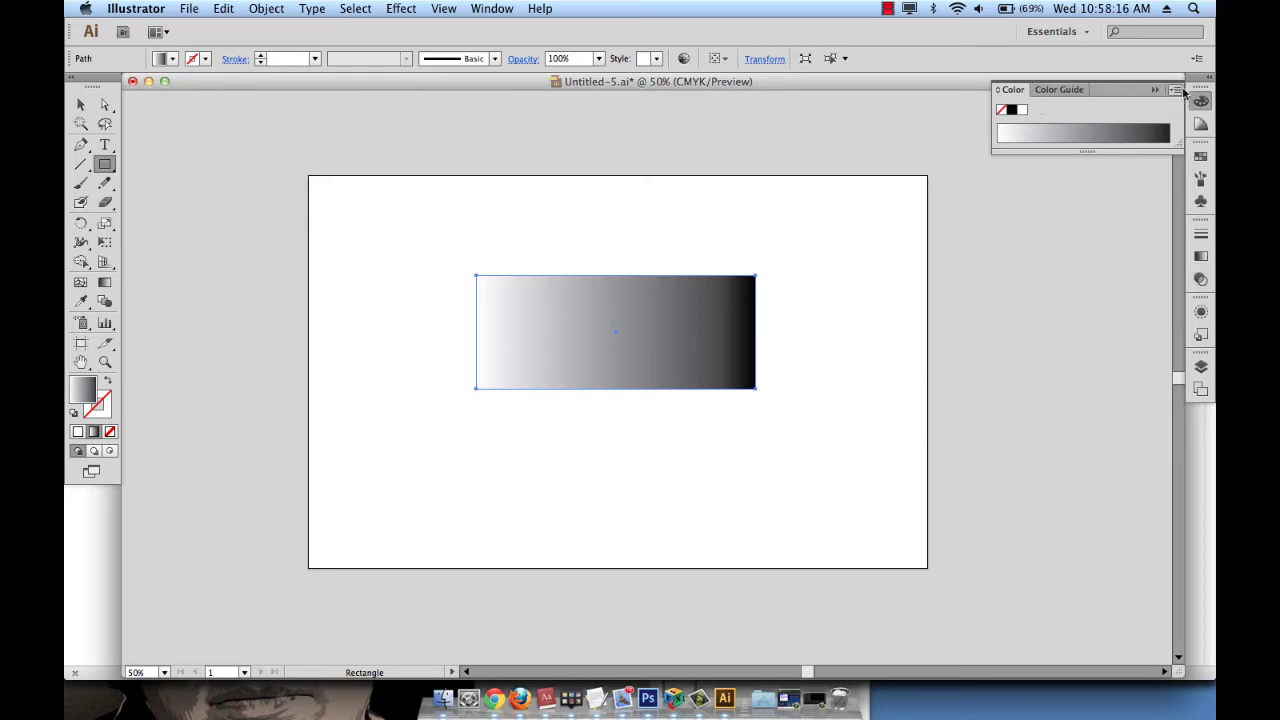
click(1202, 257)
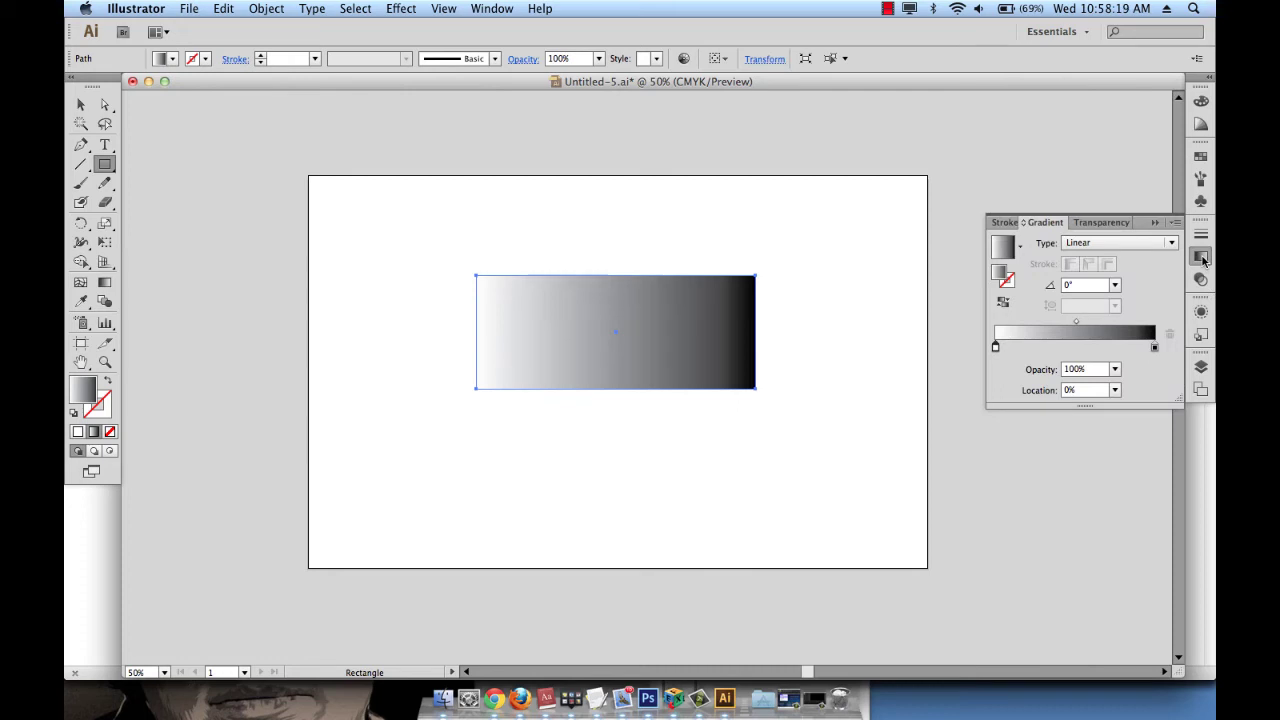
click(1202, 102)
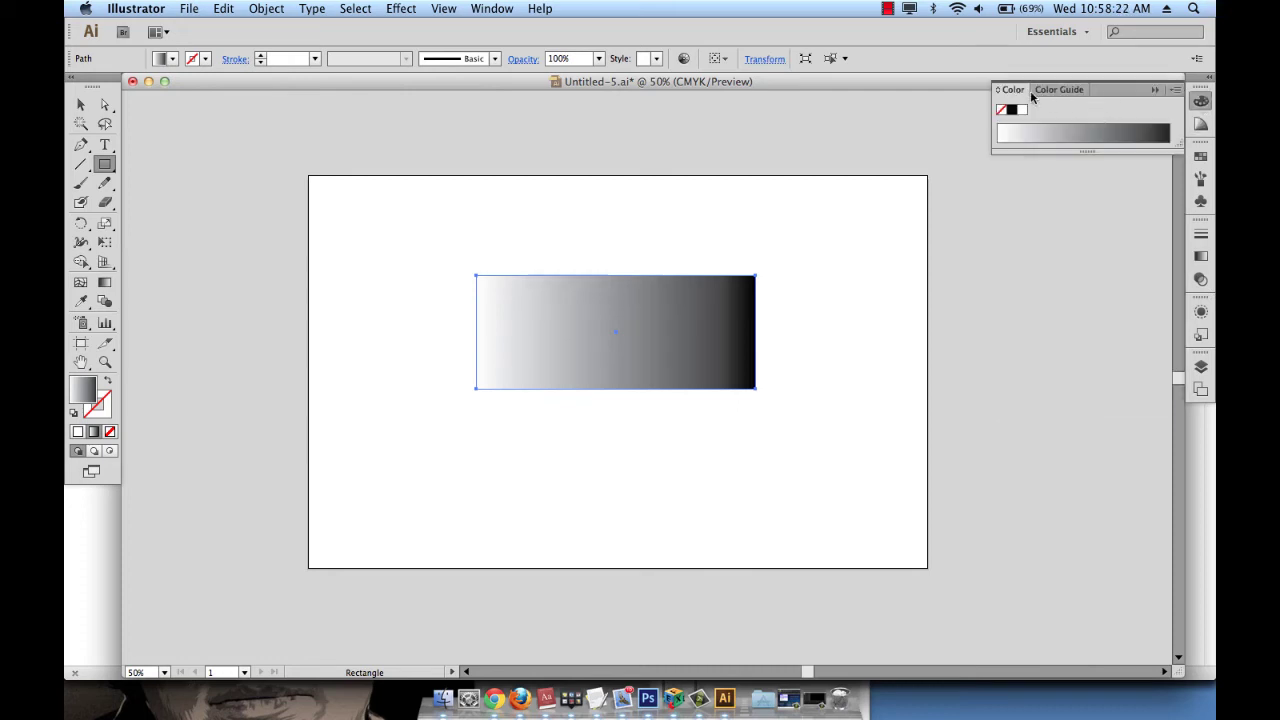
drag(1012, 90, 851, 92)
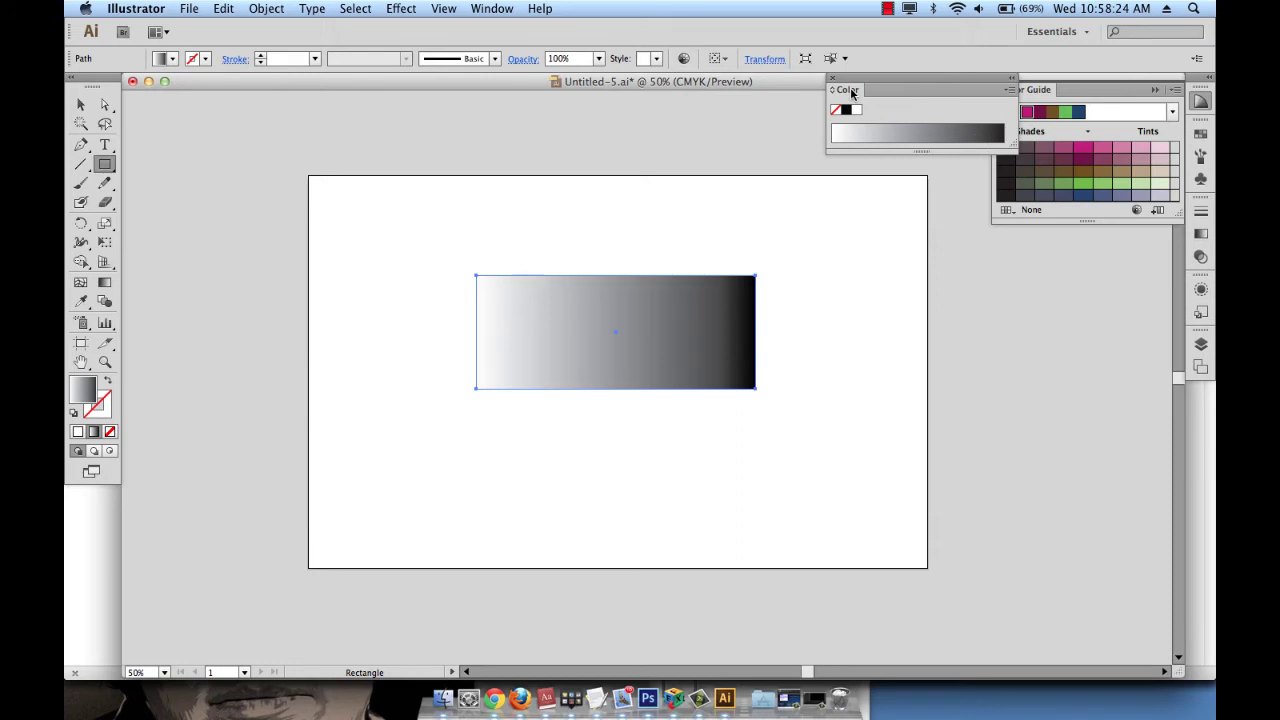
Step: Collapse the Color Guide, place the Color panel beside the dock, and switch it to CMYK
click(1155, 91)
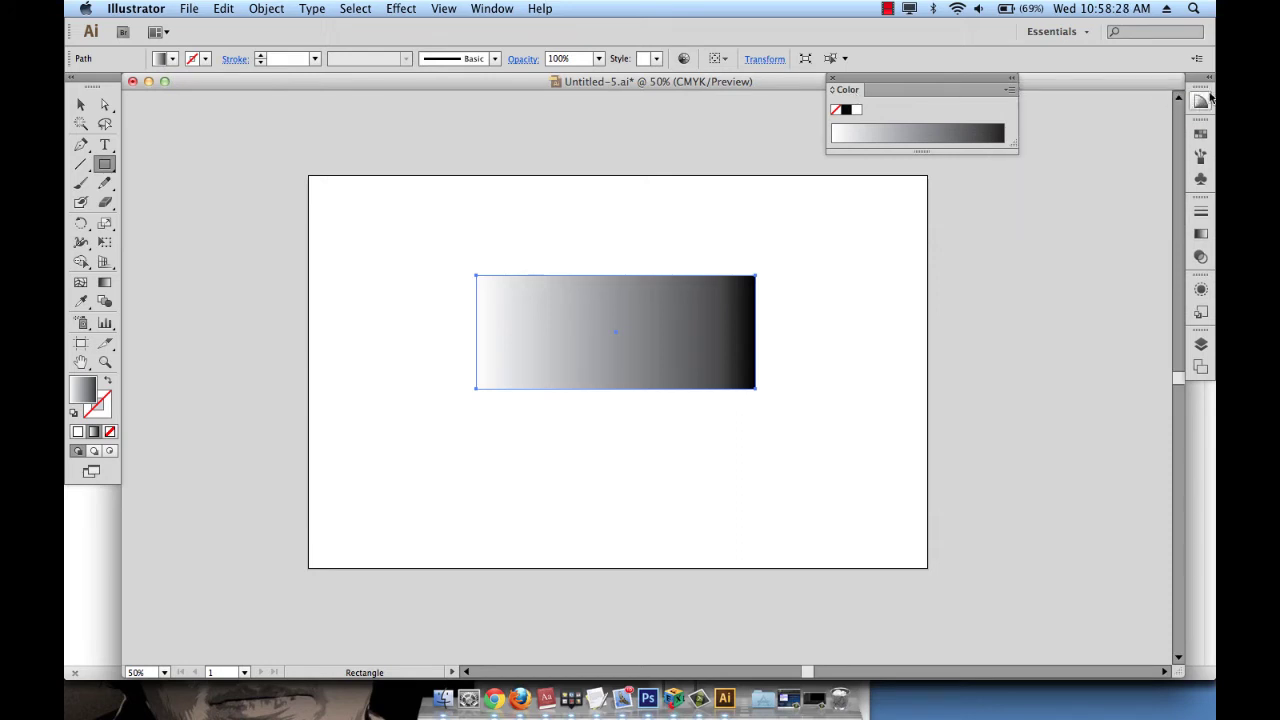
drag(928, 78, 1092, 86)
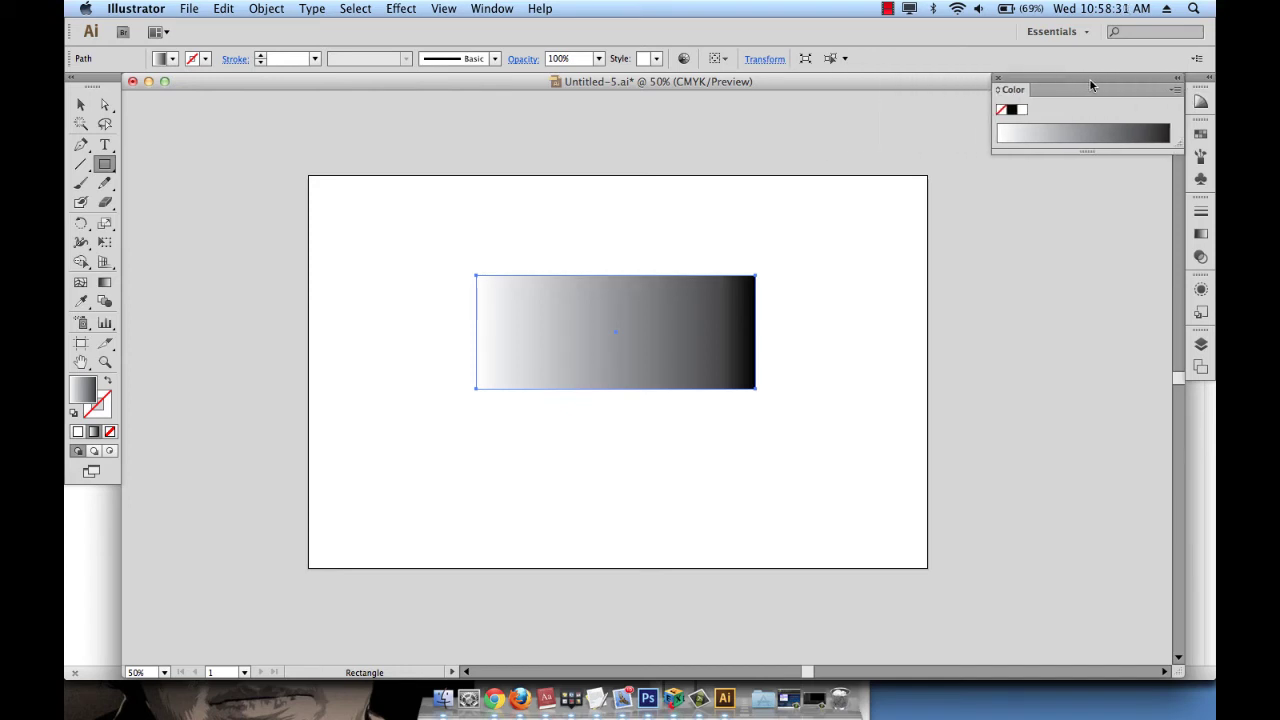
click(1176, 91)
click(1156, 165)
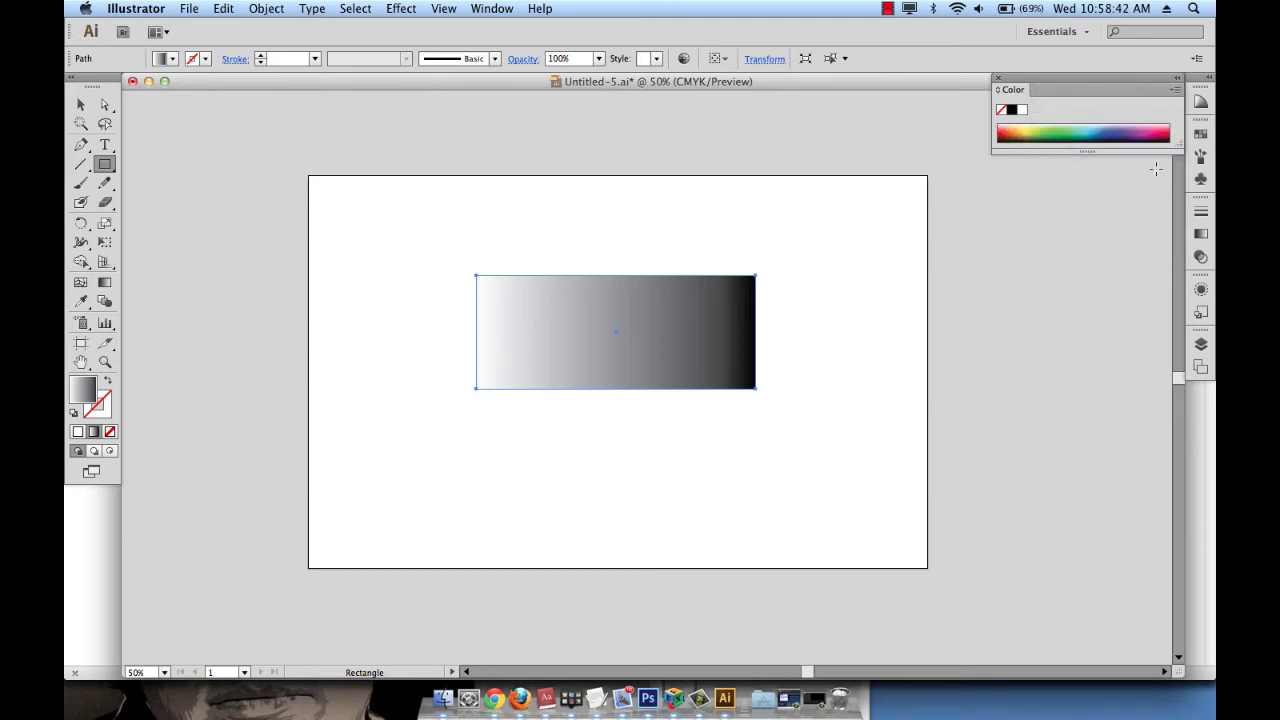
Step: Nudge the floating Color panel left and open the Gradient panel showing the white-to-black stops
mouse_move(1113, 79)
mouse_down()
mouse_move(1004, 76)
mouse_move(1120, 86)
mouse_up()
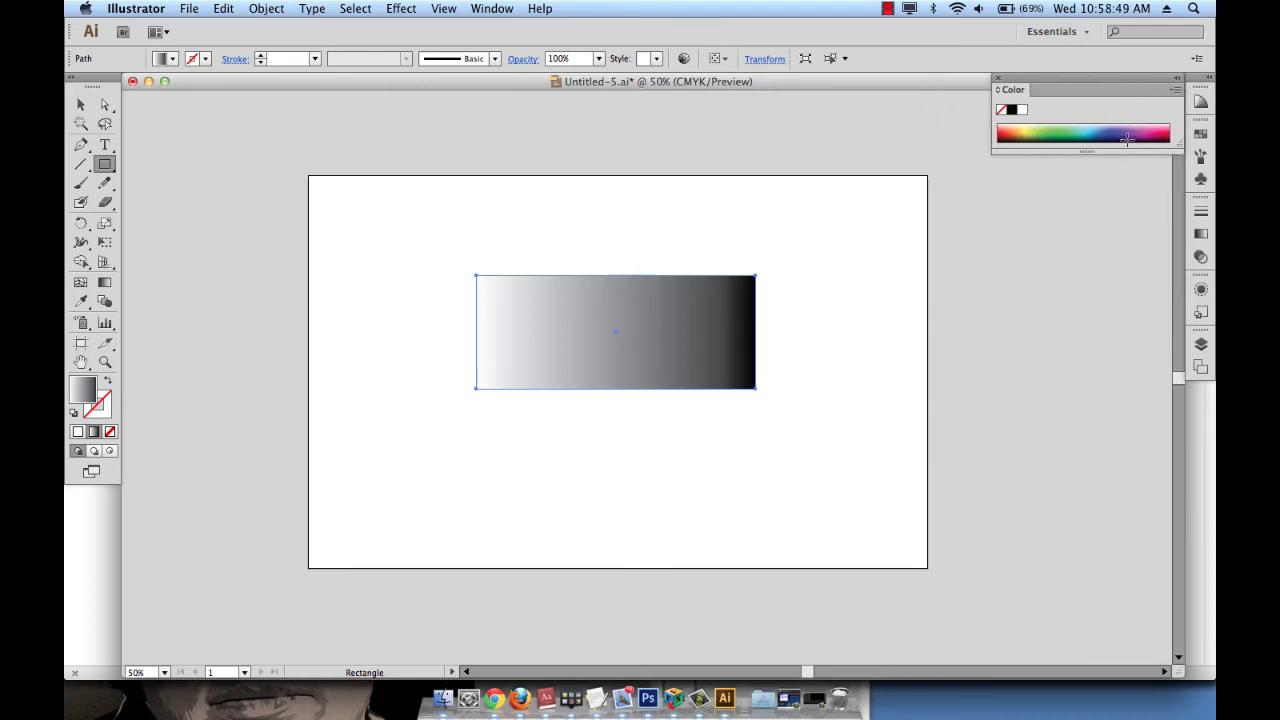
click(1200, 235)
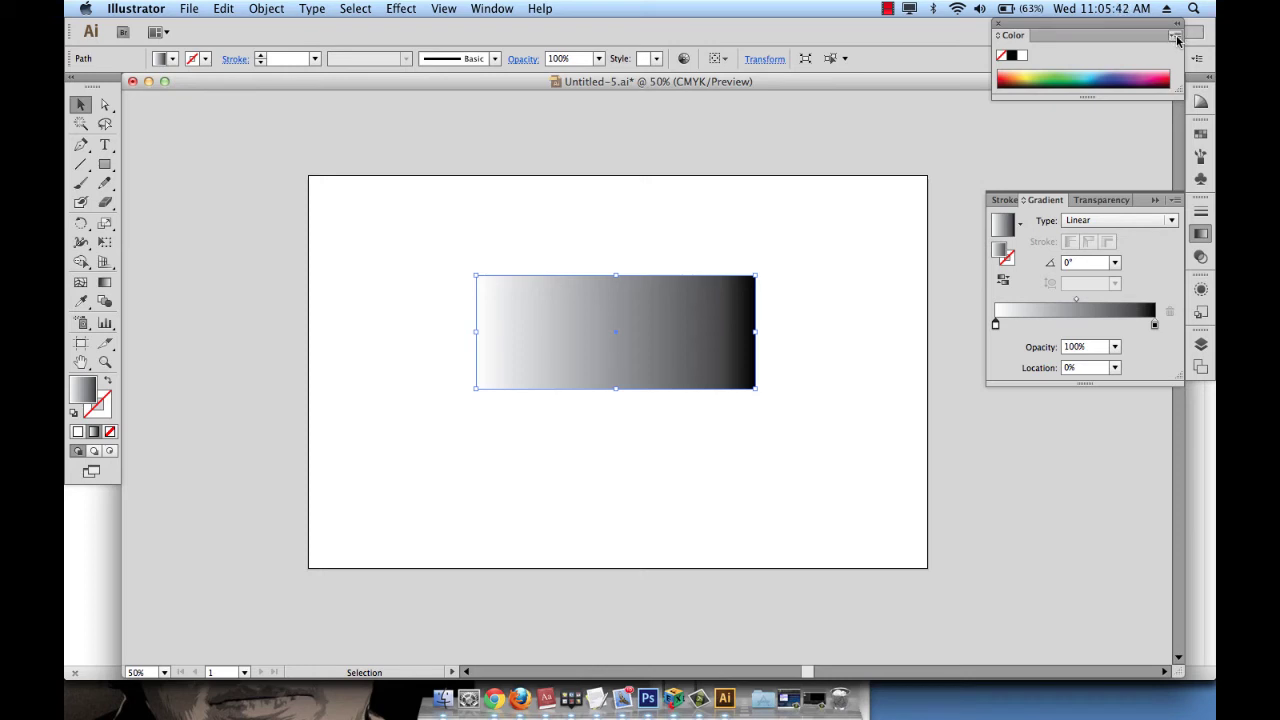
Step: Choose Show Options in the Color panel menu to reveal the C, M, Y and K sliders
click(1176, 37)
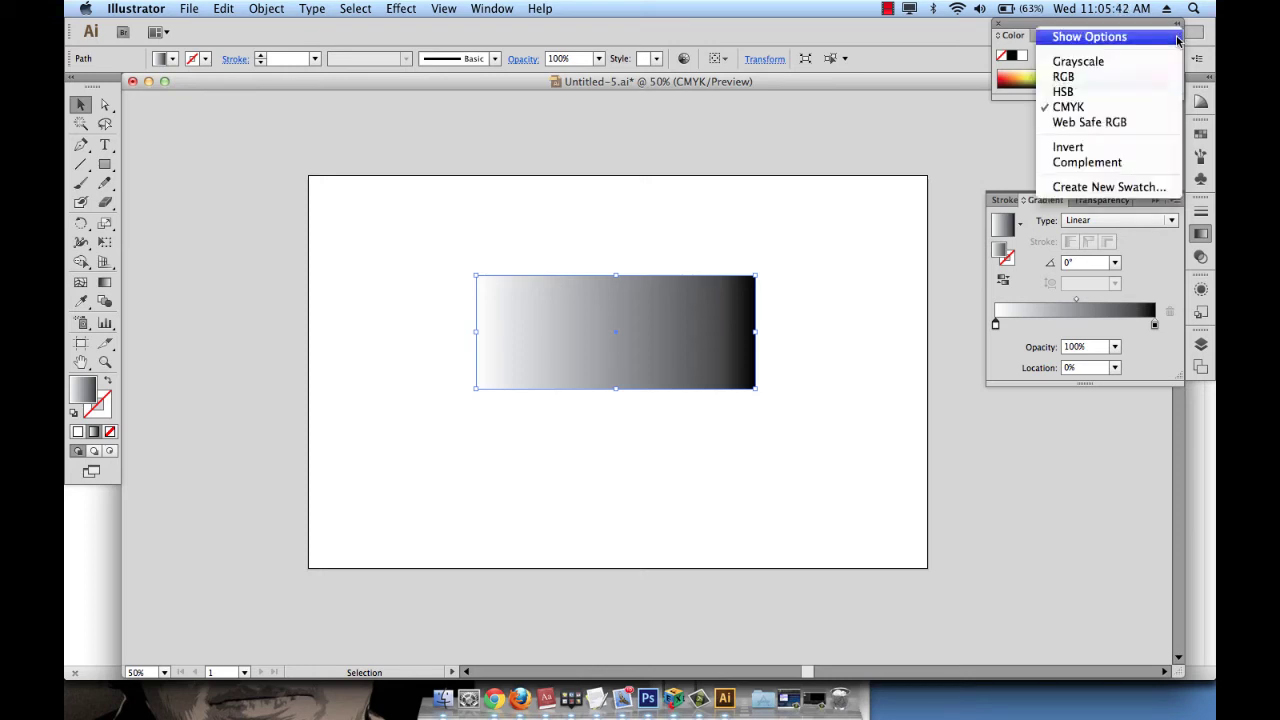
click(1104, 40)
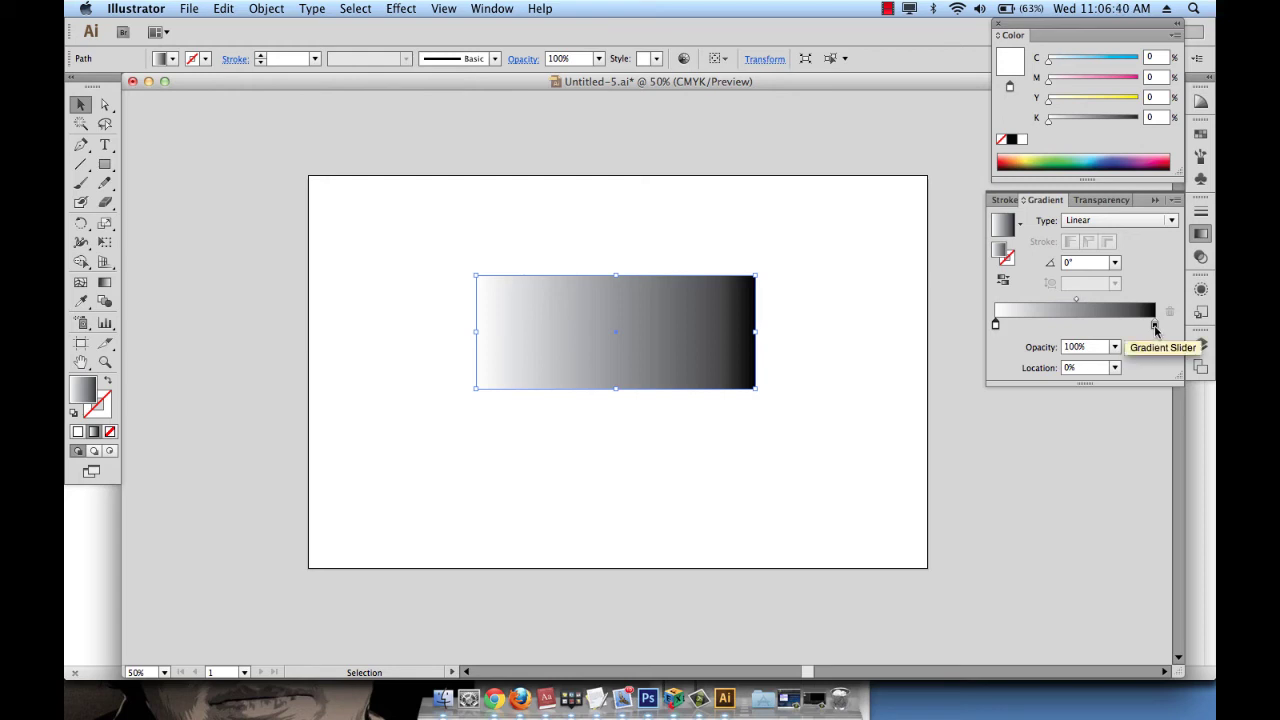
Step: Recolor the gradient's left stop cyan by setting C to about 78% in CMYK
click(1154, 325)
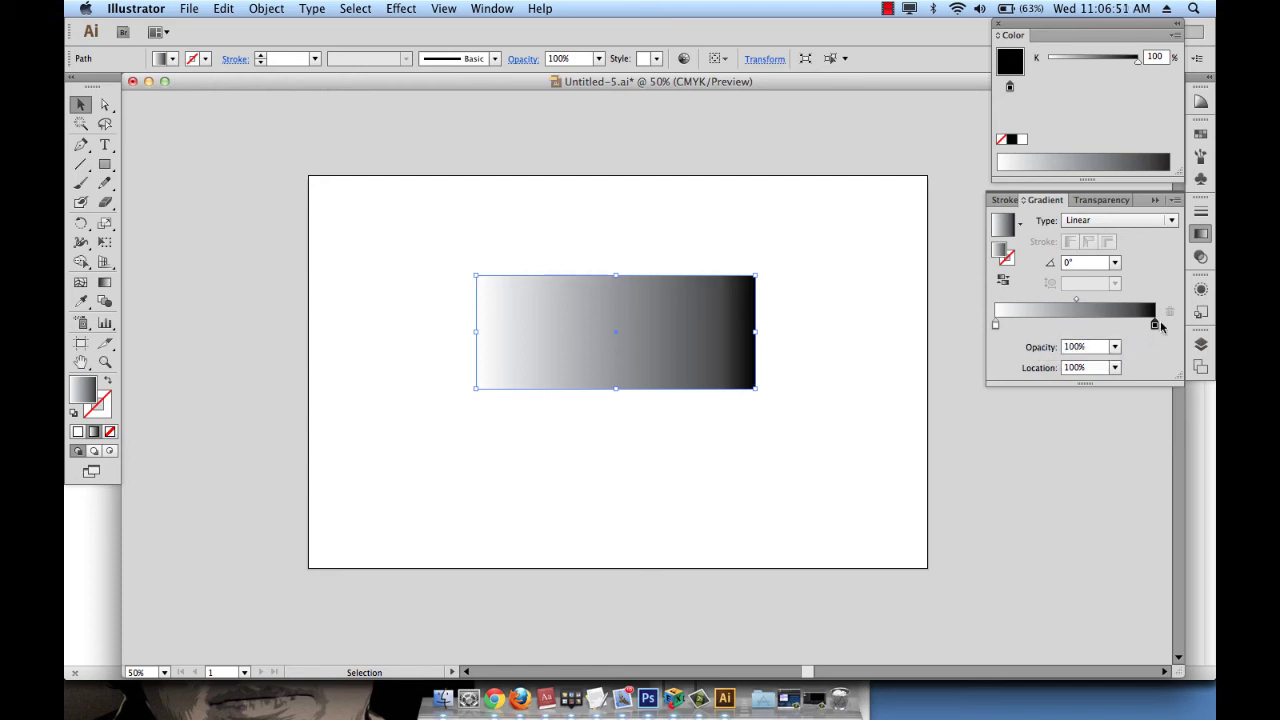
click(996, 326)
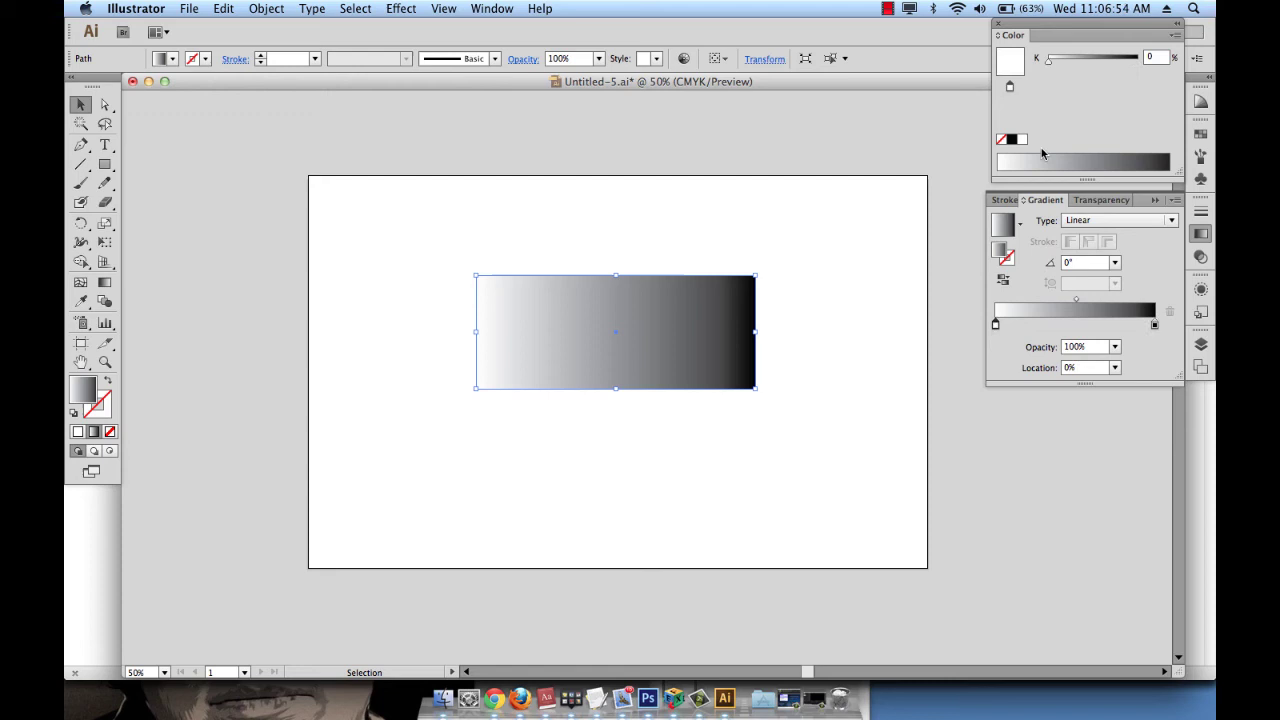
click(1174, 36)
click(1148, 107)
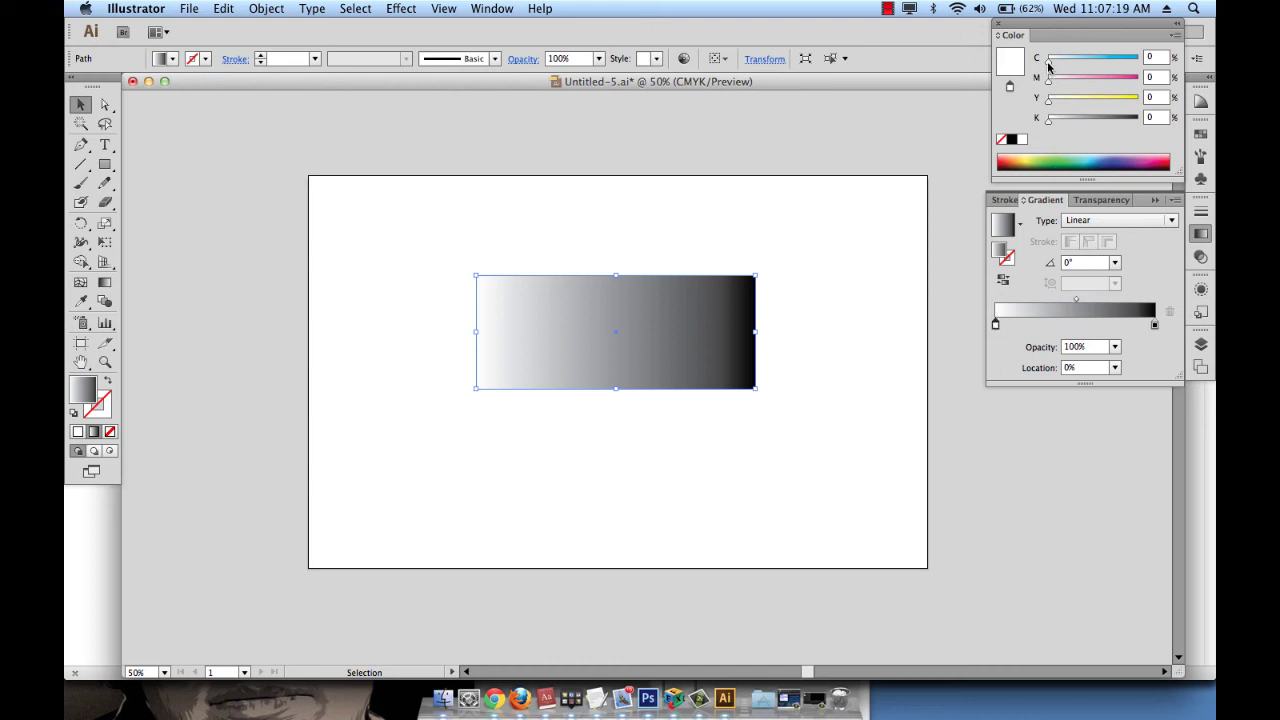
drag(1049, 65, 1118, 63)
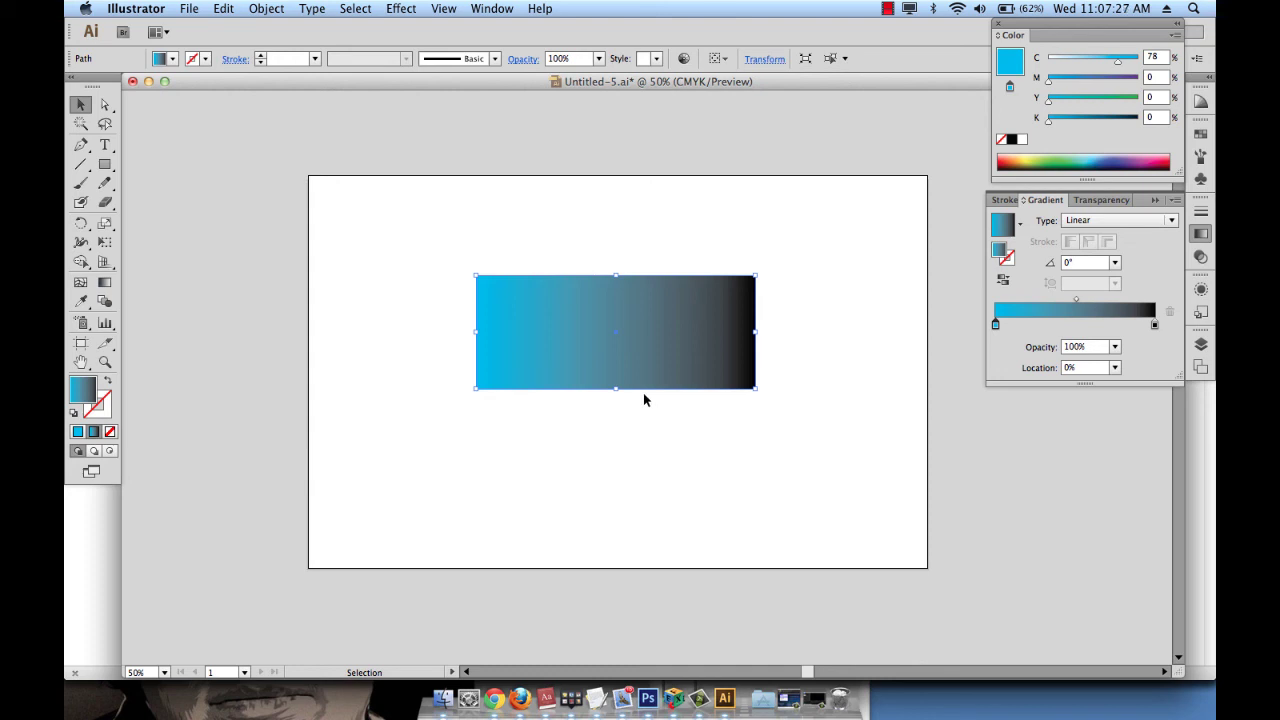
Step: Switch the black right gradient stop to CMYK mode and make it magenta with M at 100%
click(1155, 326)
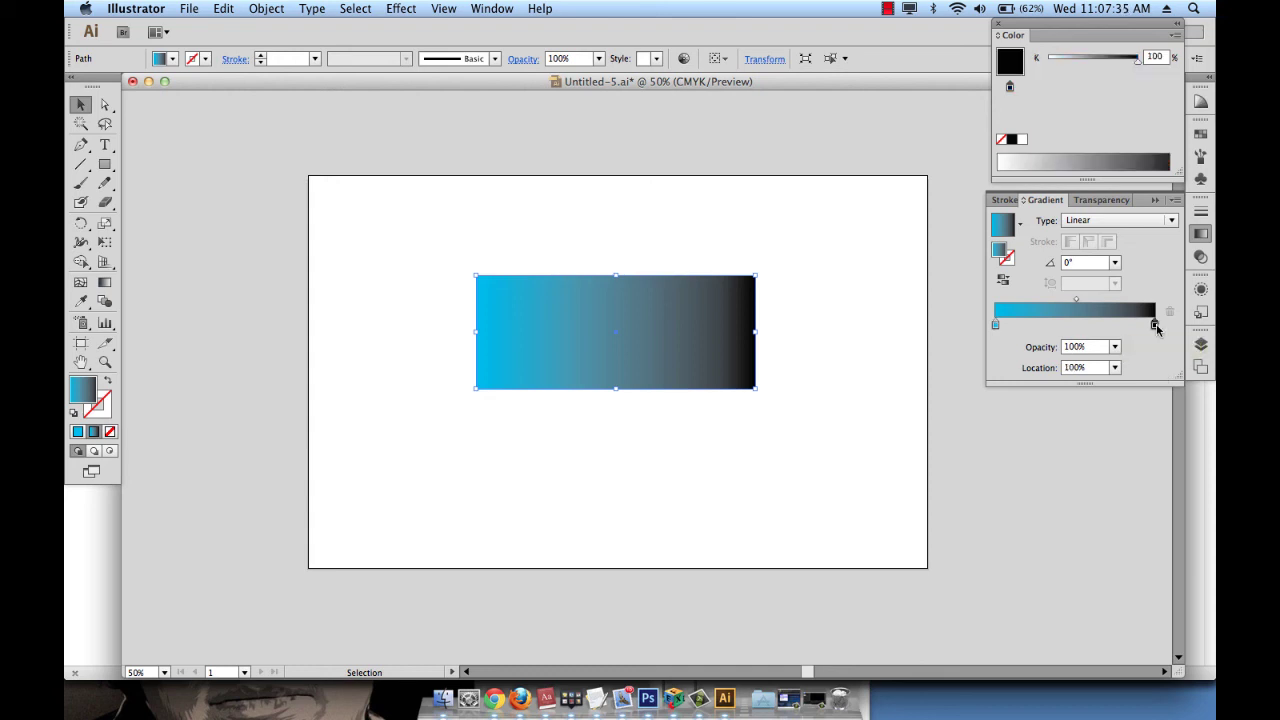
click(1176, 36)
click(1070, 106)
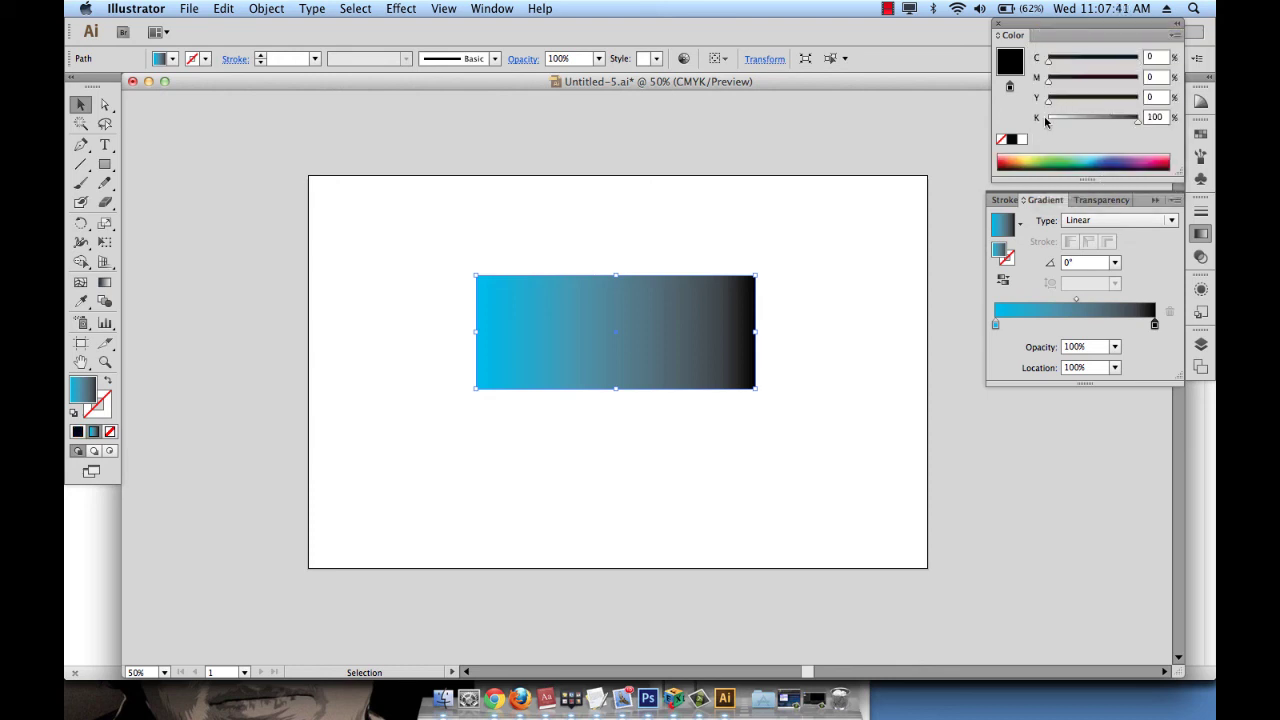
drag(1050, 86, 1074, 122)
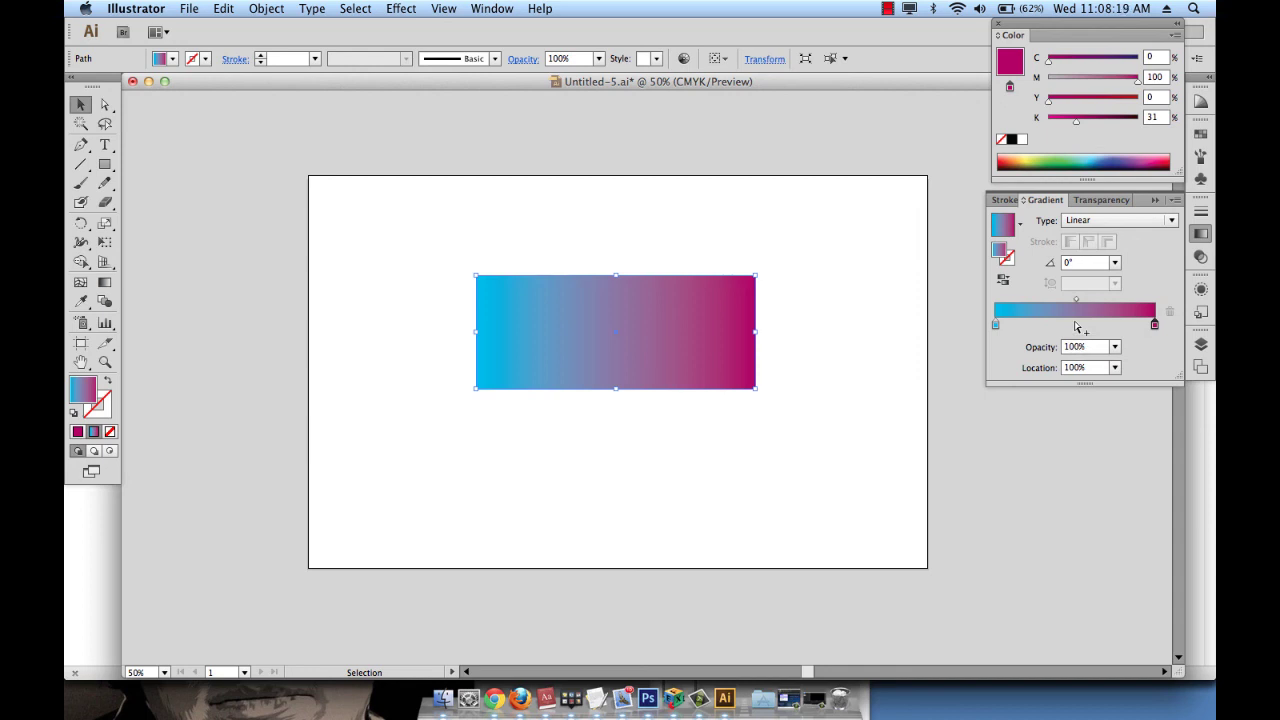
Step: Add a third color stop at the middle of the gradient, at 49.75%
click(1076, 326)
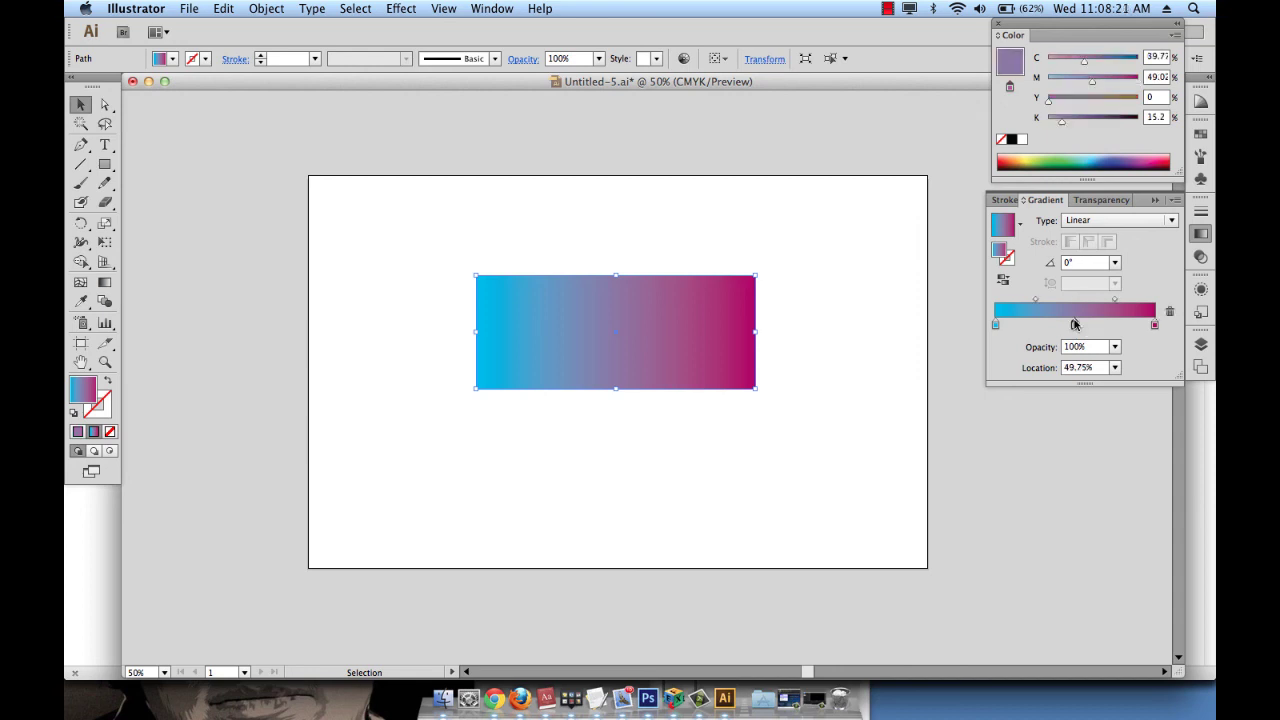